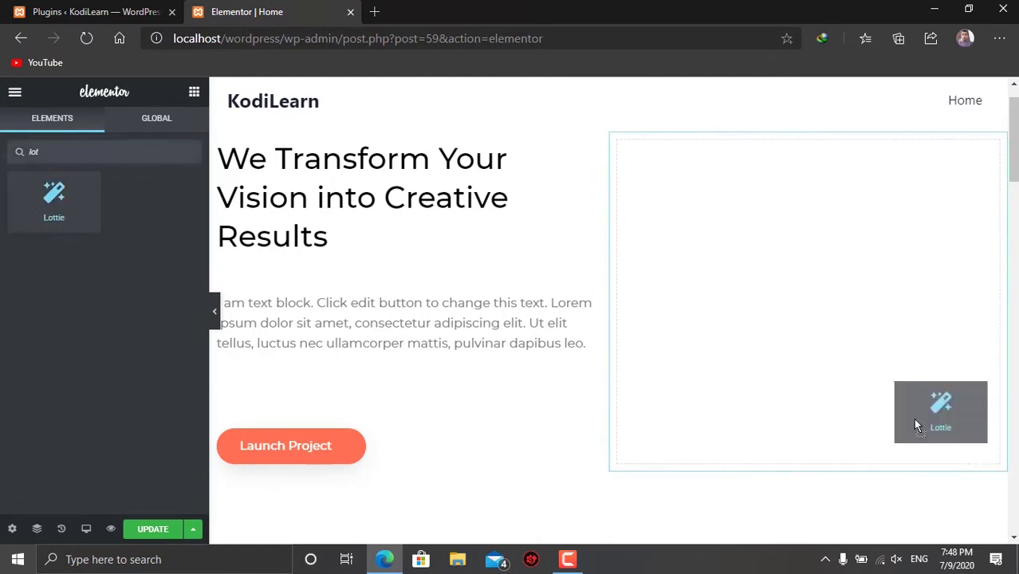
Upload 22991-isometric-people-working-with-technology.json and insert it as the data file of the Lottie widget beside the hero text.
{"action": "left_click", "coordinate": [182, 227]}
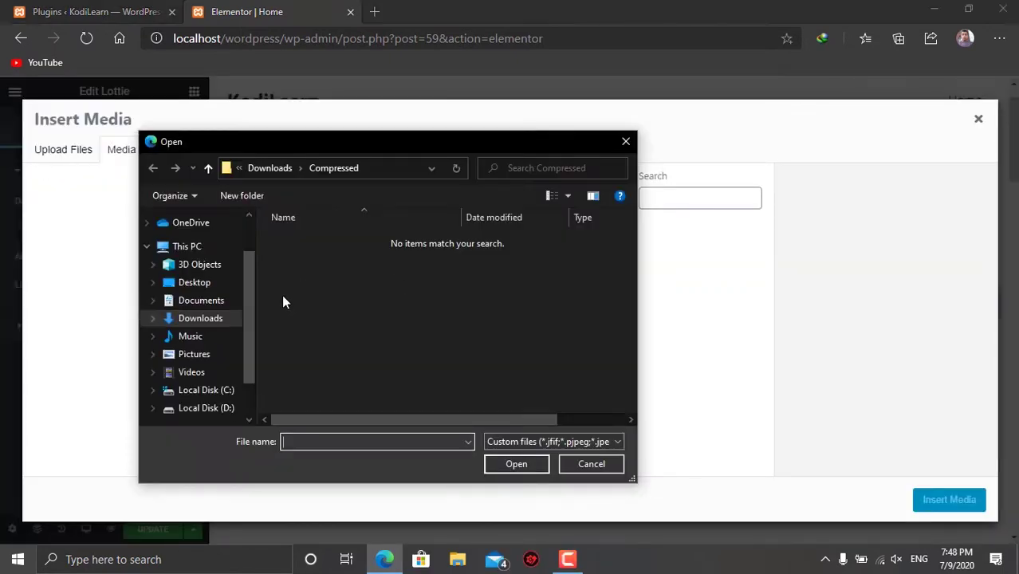
{"action": "left_click_drag", "start_coordinate": [437, 303], "coordinate": [385, 288]}
{"action": "left_click", "coordinate": [516, 463]}
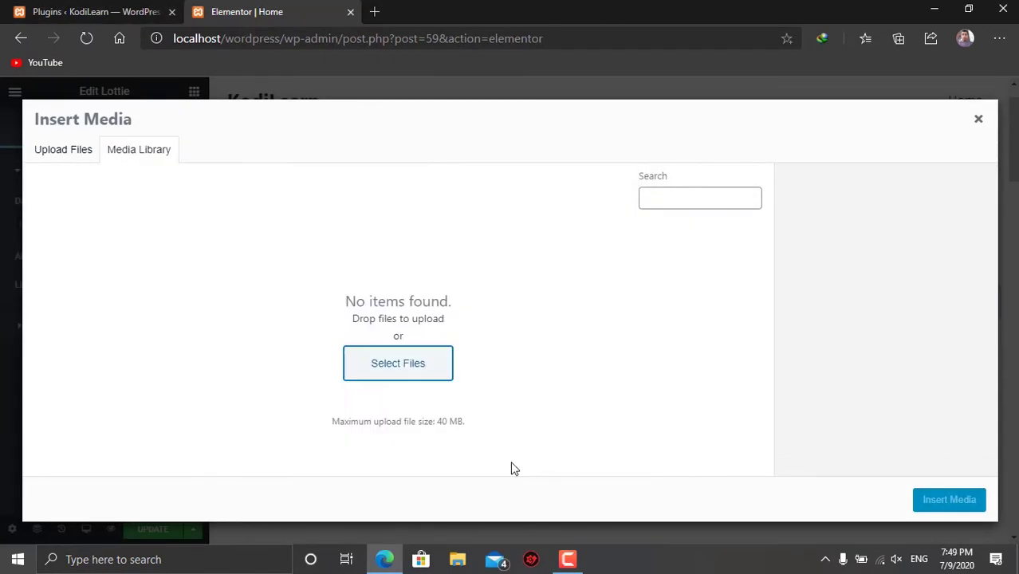
{"action": "left_click", "coordinate": [949, 499]}
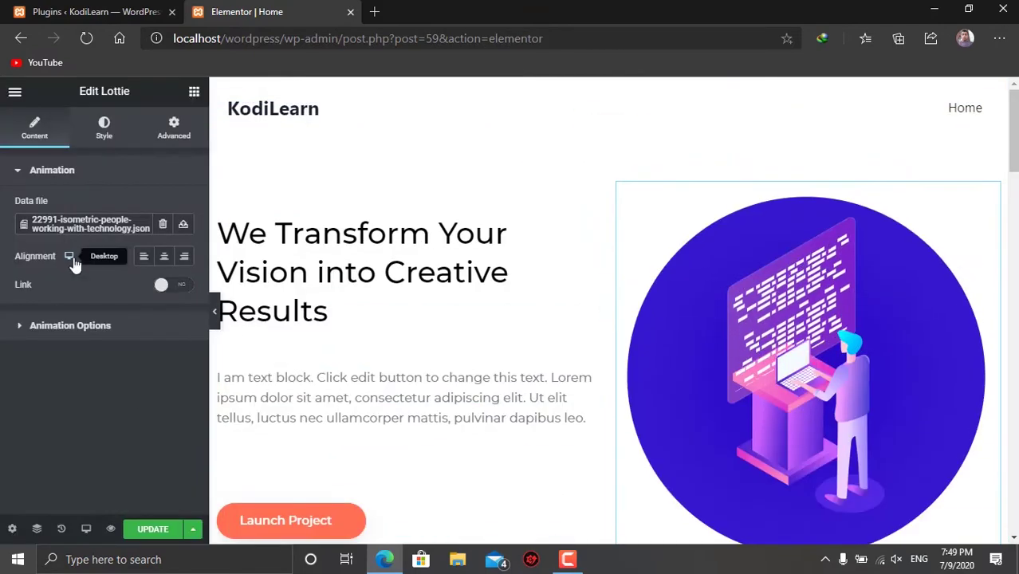
Centre the hero Lottie animation with its link option enabled, and turn on looping in the animation options.
{"action": "left_click", "coordinate": [162, 285]}
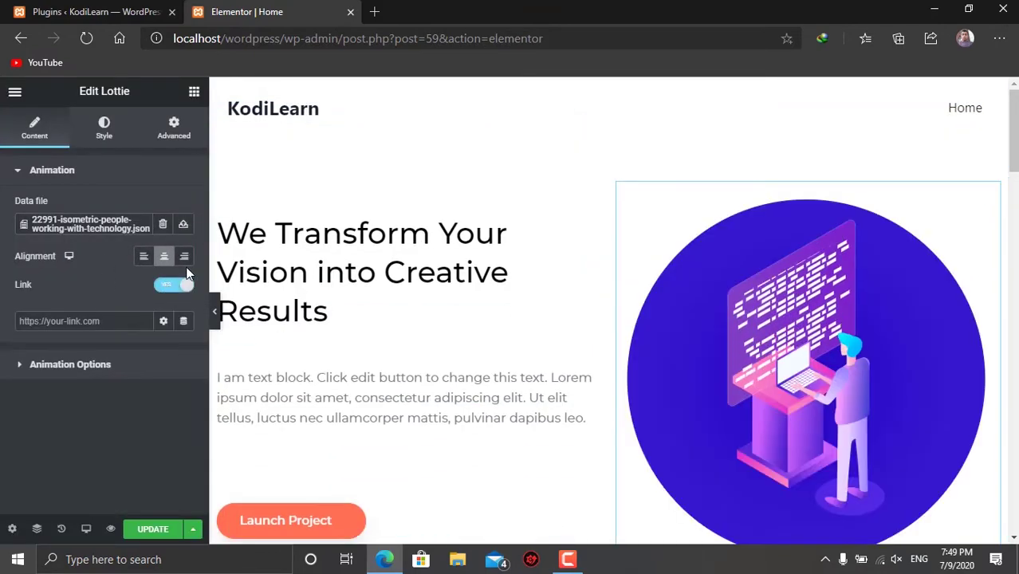
{"action": "left_click", "coordinate": [70, 363]}
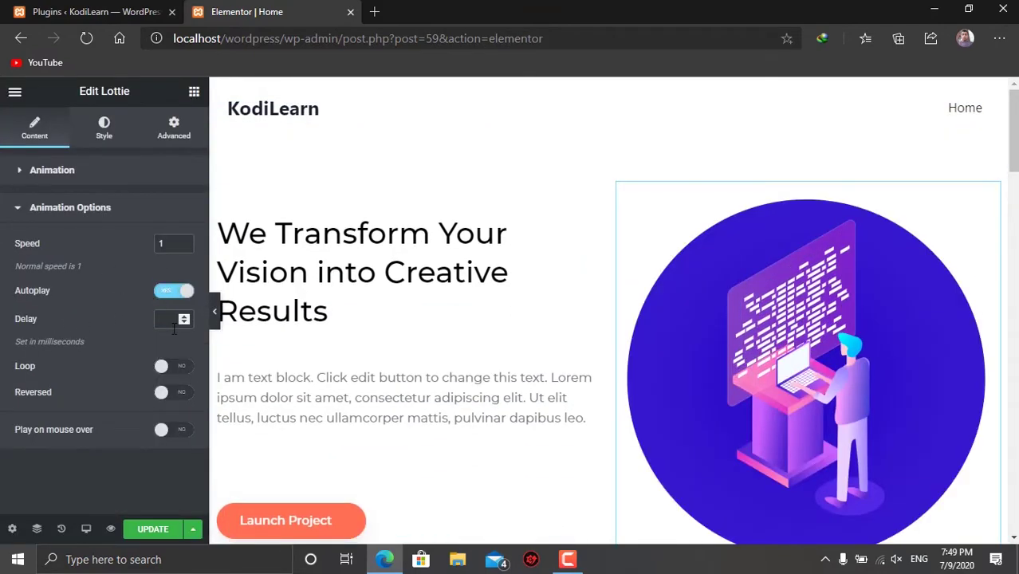
{"action": "left_click", "coordinate": [78, 362]}
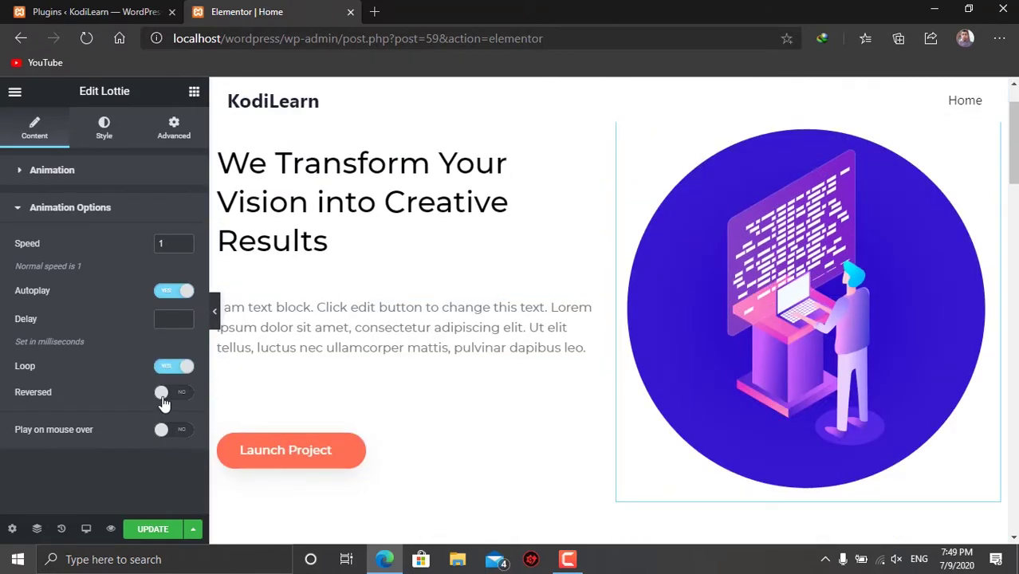
Set the hero Lottie animation's width to 100% in its style settings, and open the advanced settings.
{"action": "left_click", "coordinate": [104, 128]}
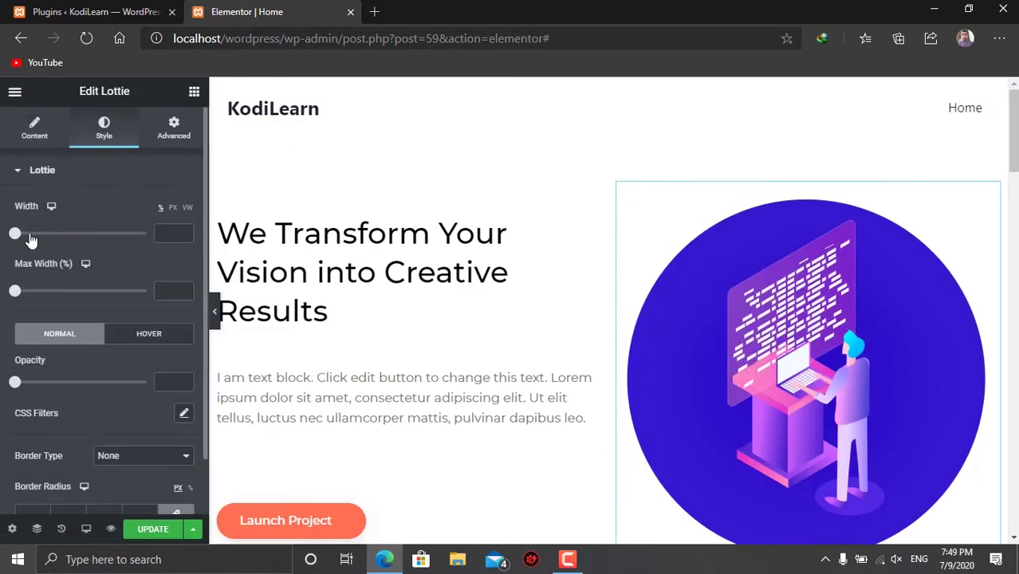
{"action": "left_click_drag", "start_coordinate": [16, 233], "coordinate": [146, 233]}
{"action": "scroll", "coordinate": [505, 303], "scroll_direction": "down", "scroll_amount": 3}
{"action": "scroll", "coordinate": [144, 405], "scroll_direction": "down", "scroll_amount": 3}
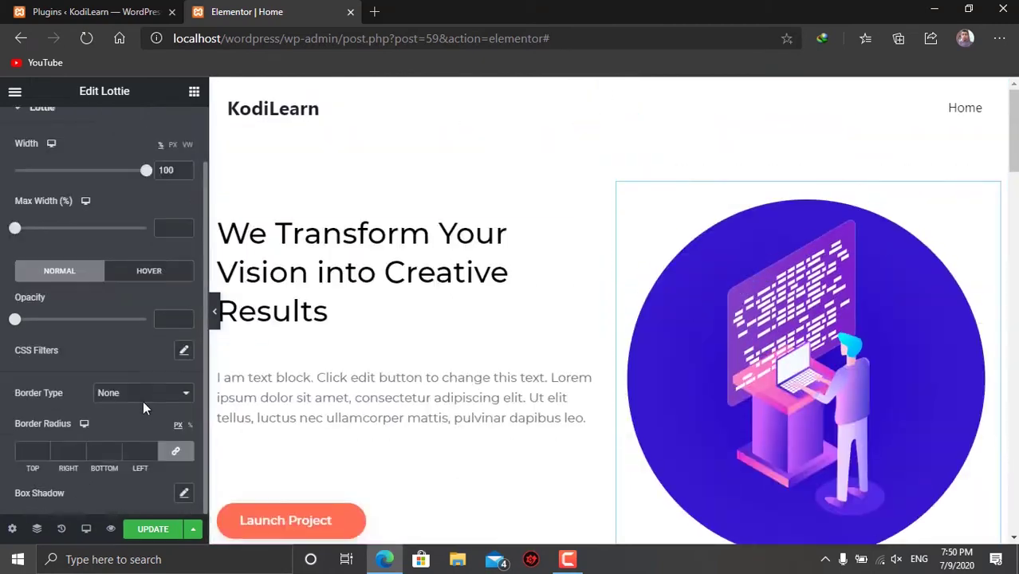
{"action": "left_click", "coordinate": [174, 128]}
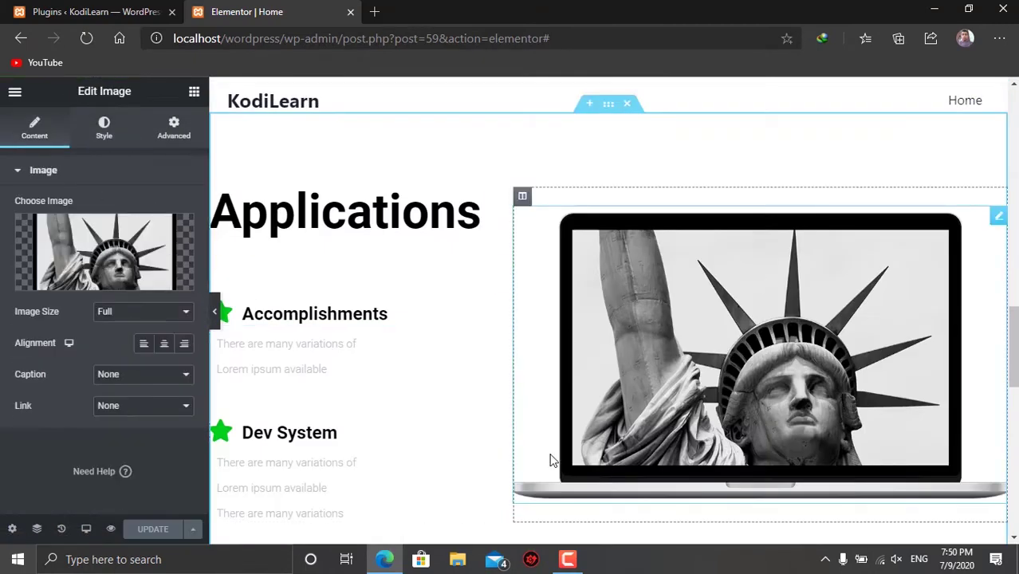
Replace the laptop image in the Applications section with a Lottie widget that uses 21321-mobile-marketing.json.
{"action": "right_click", "coordinate": [642, 319]}
{"action": "left_click", "coordinate": [686, 527]}
{"action": "type", "text": "lottie"}
{"action": "left_click_drag", "start_coordinate": [54, 227], "coordinate": [660, 326]}
{"action": "left_click", "coordinate": [182, 224]}
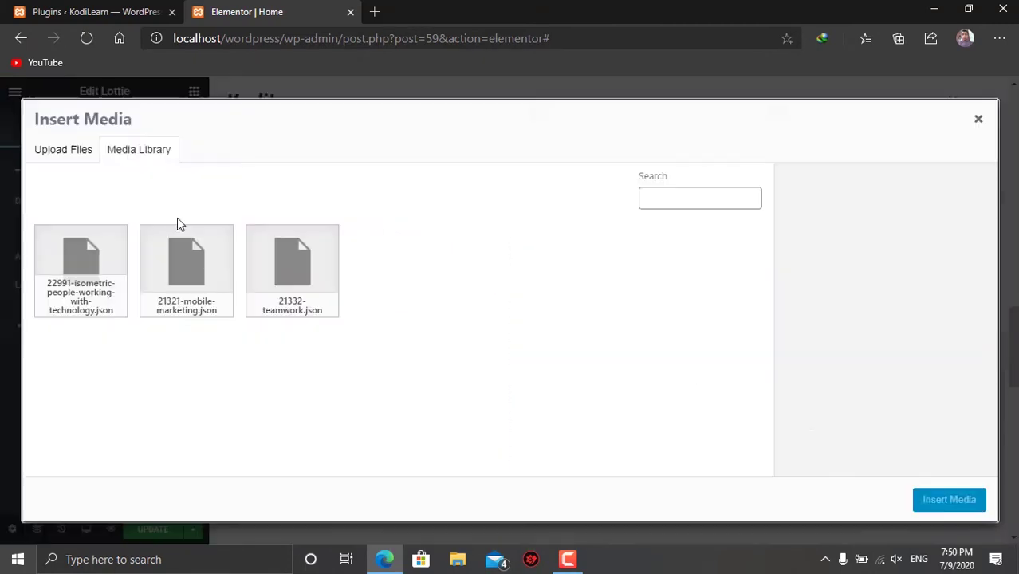
{"action": "left_click", "coordinate": [194, 263]}
{"action": "left_click", "coordinate": [947, 496]}
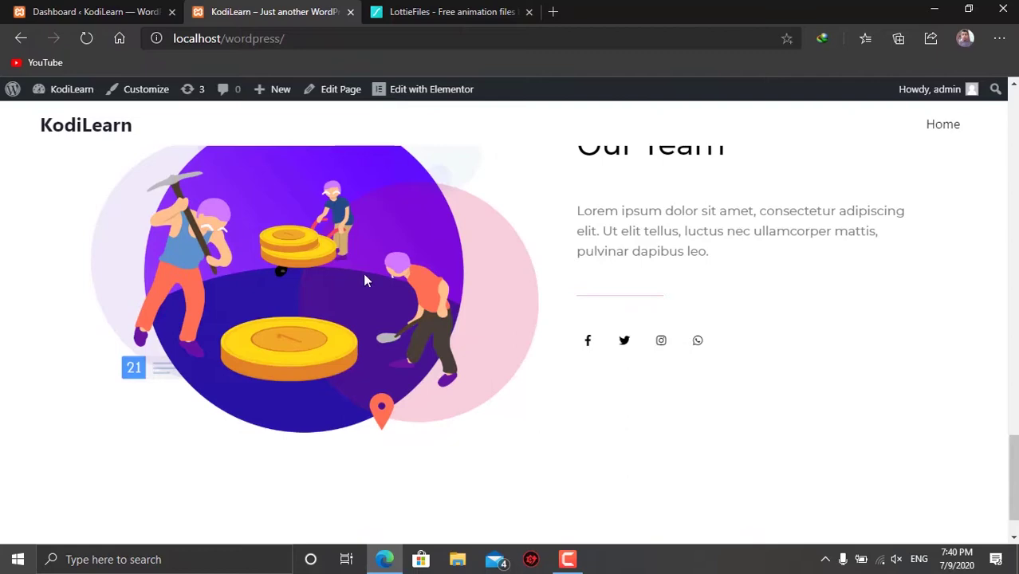
Review the KodiLearn homepage sections from the hero area through Digital Solutions, the counters, Applications and Our Team to the footer.
{"action": "scroll", "coordinate": [455, 276], "scroll_direction": "up", "scroll_amount": 2}
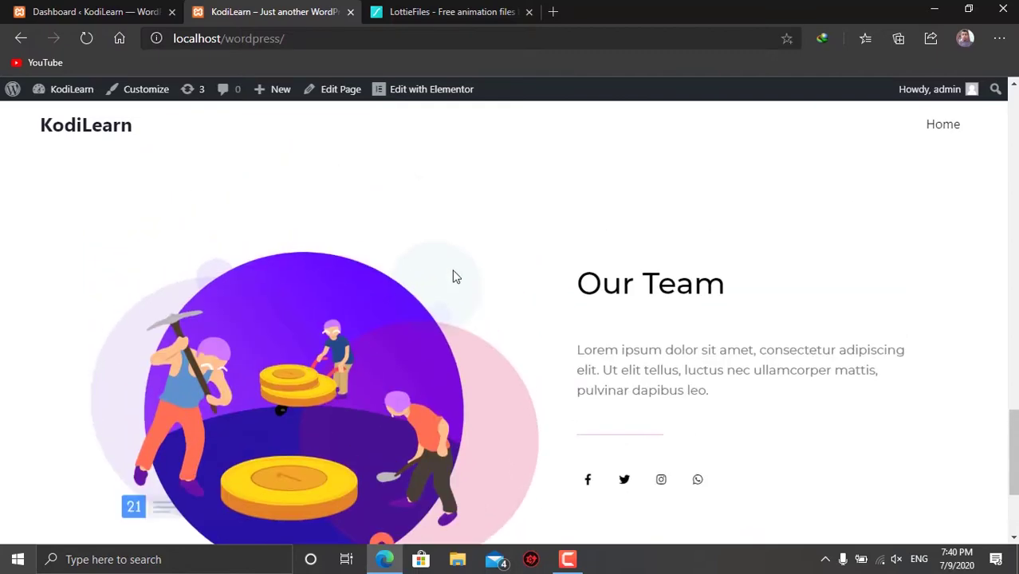
{"action": "scroll", "coordinate": [822, 372], "scroll_direction": "up", "scroll_amount": 3}
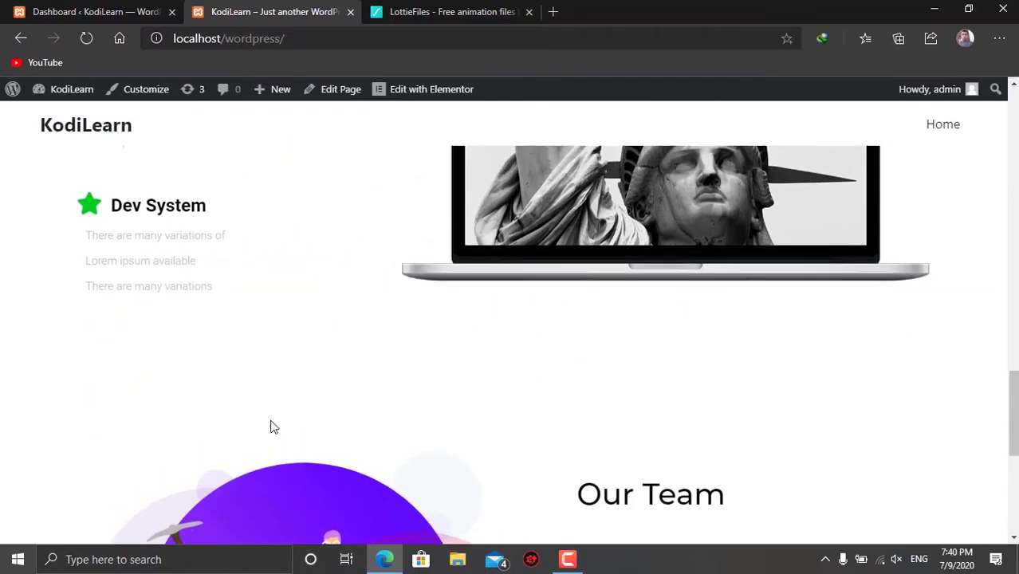
{"action": "scroll", "coordinate": [462, 273], "scroll_direction": "up", "scroll_amount": 12}
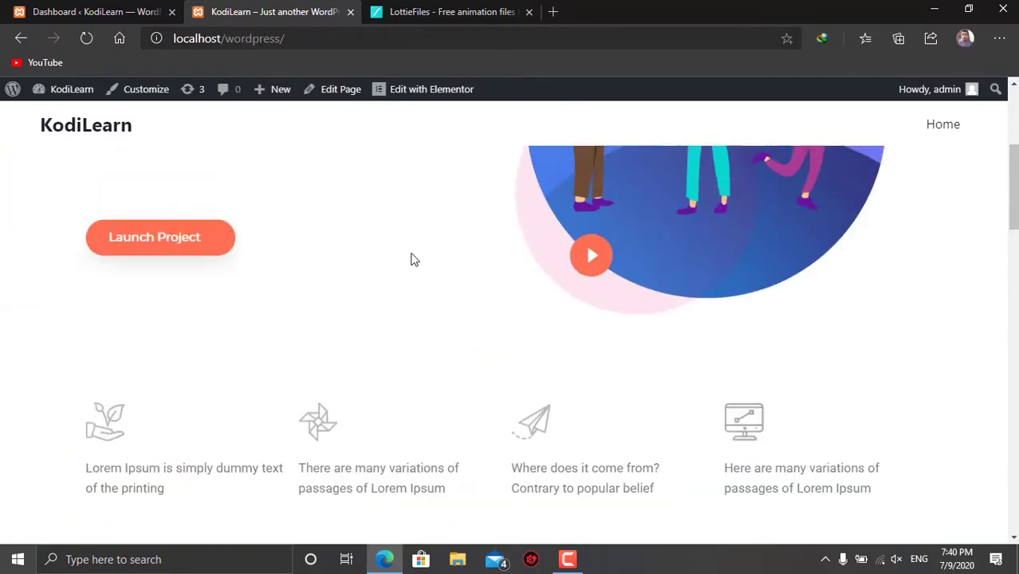
{"action": "scroll", "coordinate": [413, 259], "scroll_direction": "up", "scroll_amount": 4}
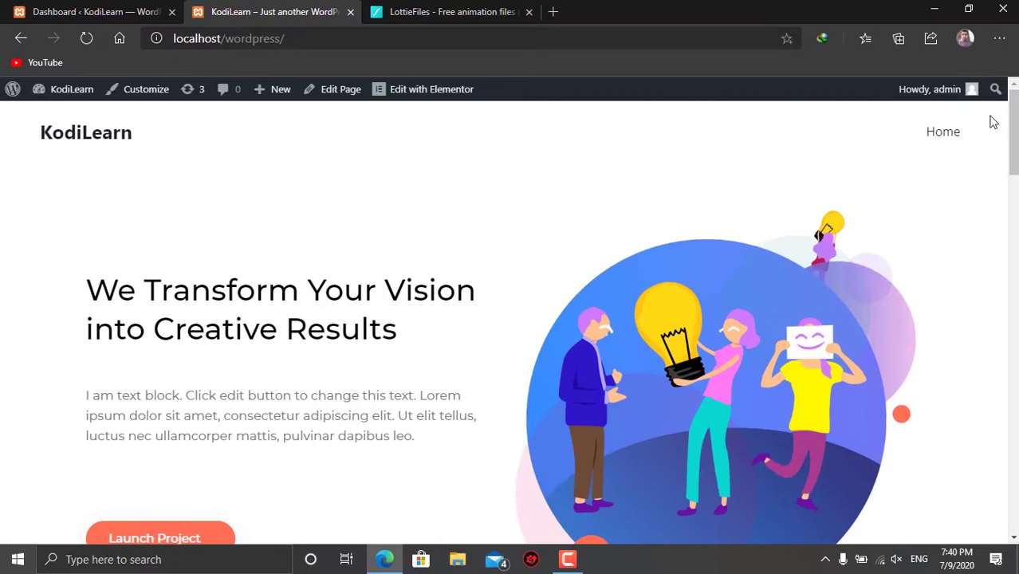
{"action": "scroll", "coordinate": [992, 148], "scroll_direction": "down", "scroll_amount": 3}
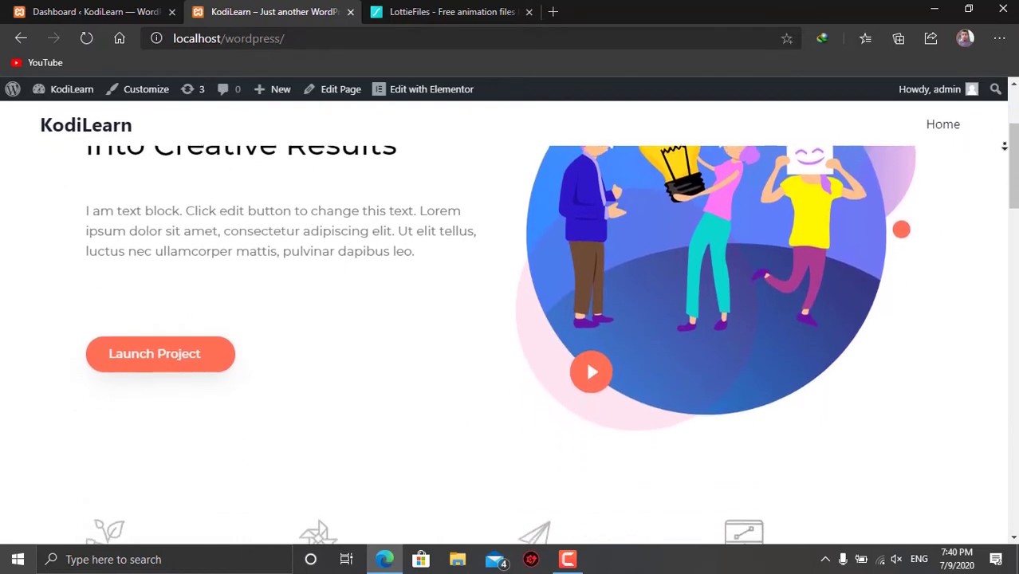
{"action": "scroll", "coordinate": [1004, 146], "scroll_direction": "down", "scroll_amount": 2}
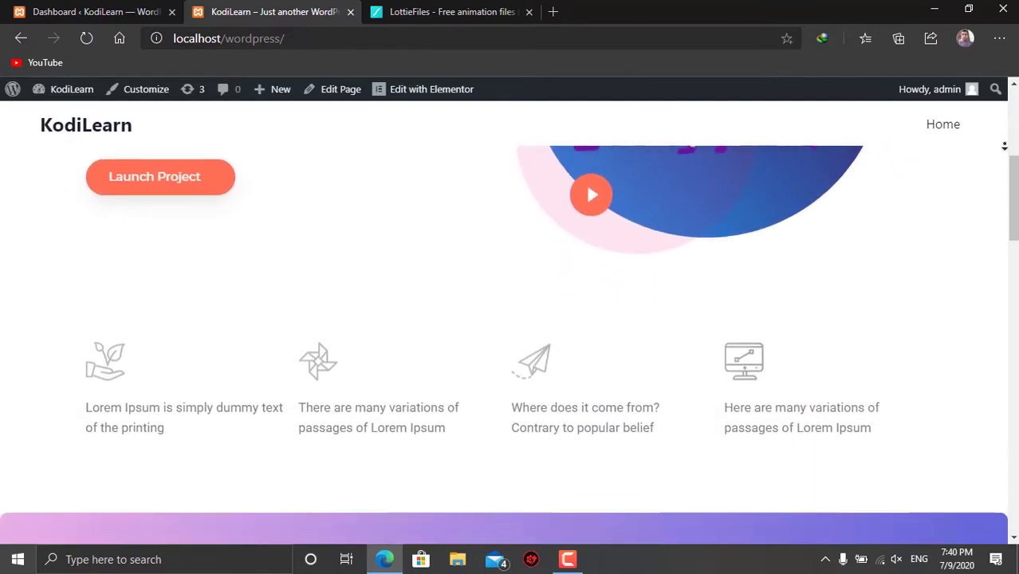
{"action": "scroll", "coordinate": [1004, 146], "scroll_direction": "down", "scroll_amount": 2}
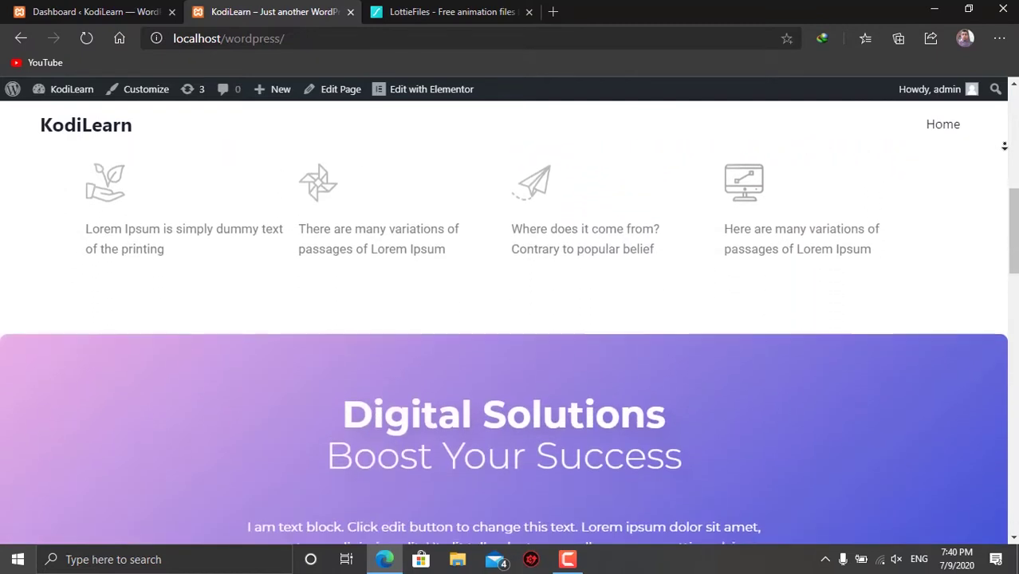
{"action": "scroll", "coordinate": [1004, 146], "scroll_direction": "down", "scroll_amount": 2}
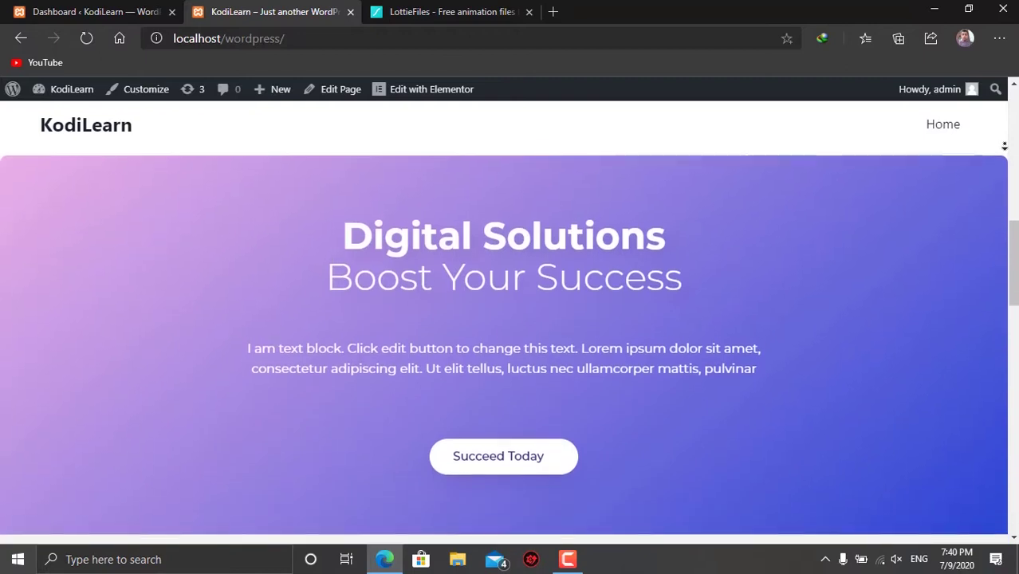
{"action": "scroll", "coordinate": [1004, 146], "scroll_direction": "down", "scroll_amount": 2}
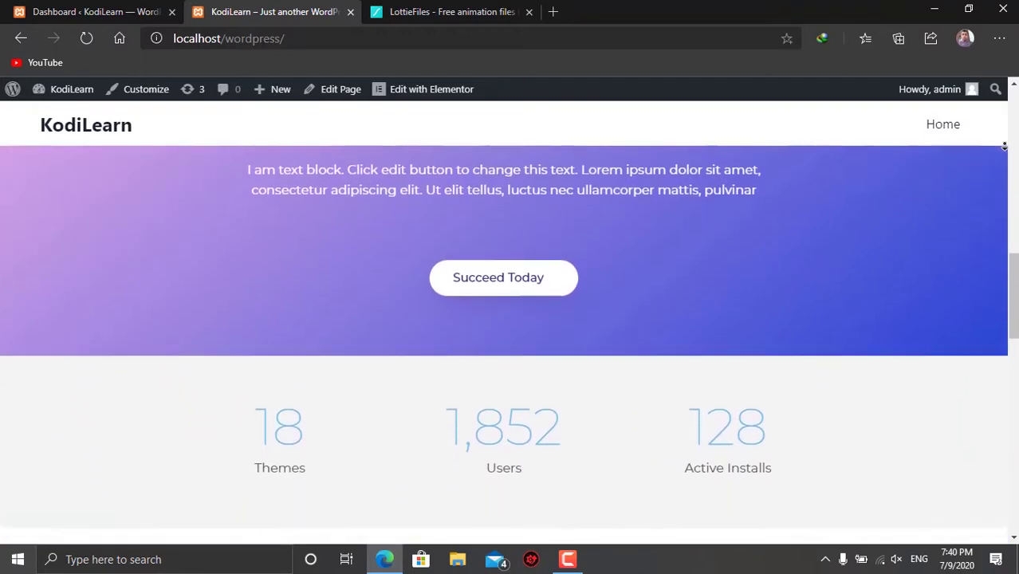
{"action": "scroll", "coordinate": [1004, 146], "scroll_direction": "down", "scroll_amount": 2}
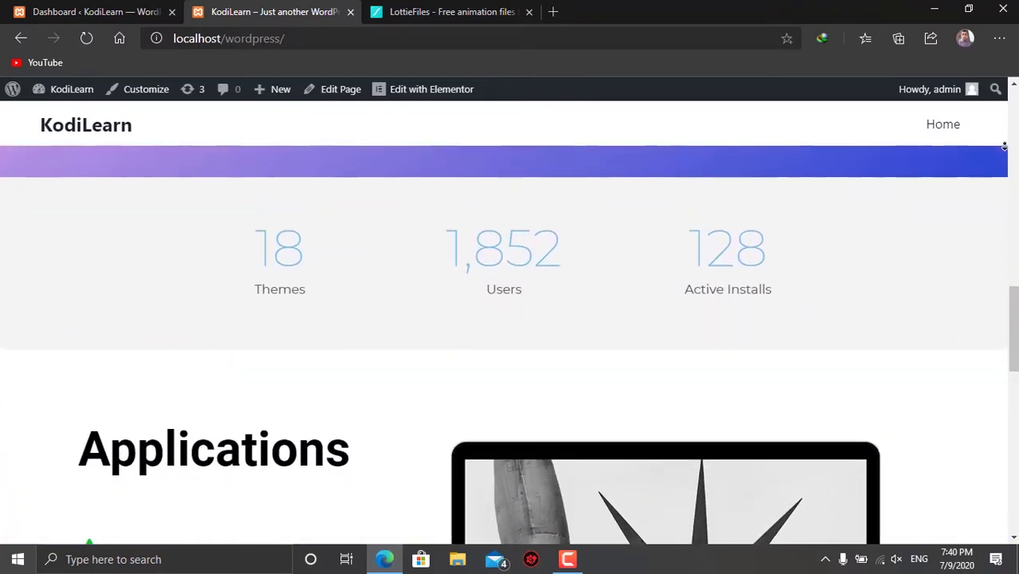
{"action": "scroll", "coordinate": [1004, 146], "scroll_direction": "down", "scroll_amount": 2}
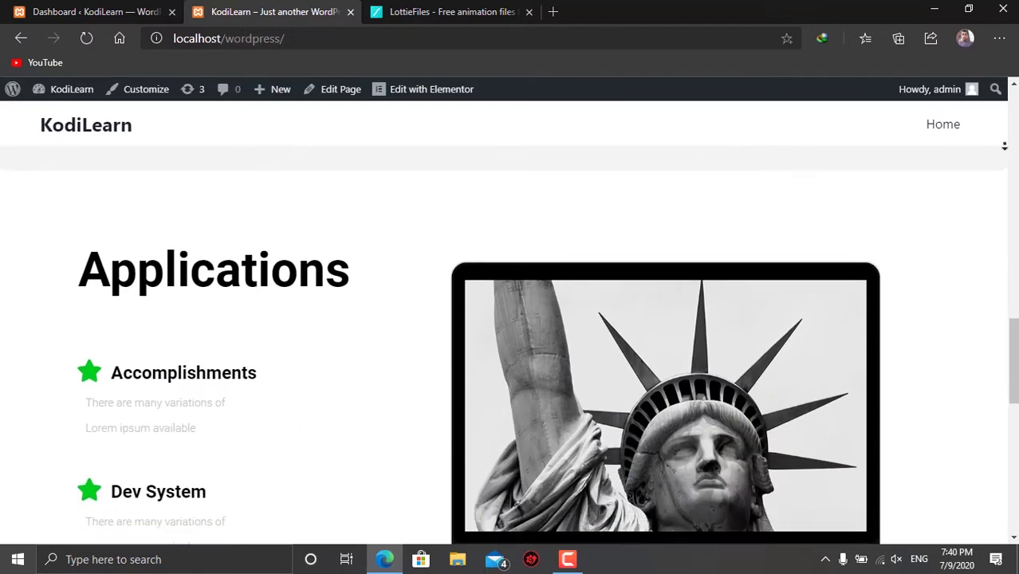
{"action": "scroll", "coordinate": [1004, 146], "scroll_direction": "down", "scroll_amount": 2}
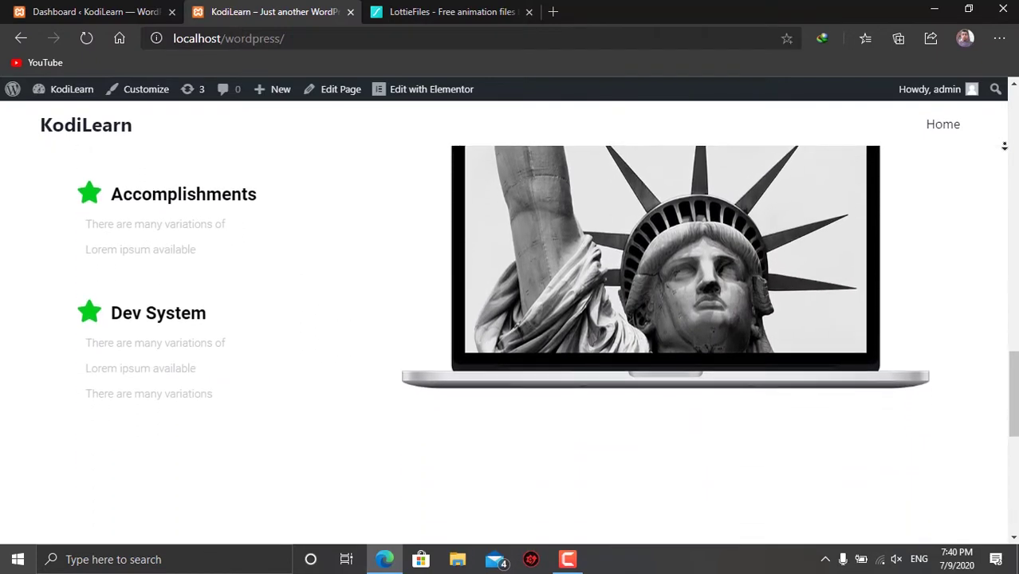
{"action": "scroll", "coordinate": [1004, 146], "scroll_direction": "down", "scroll_amount": 2}
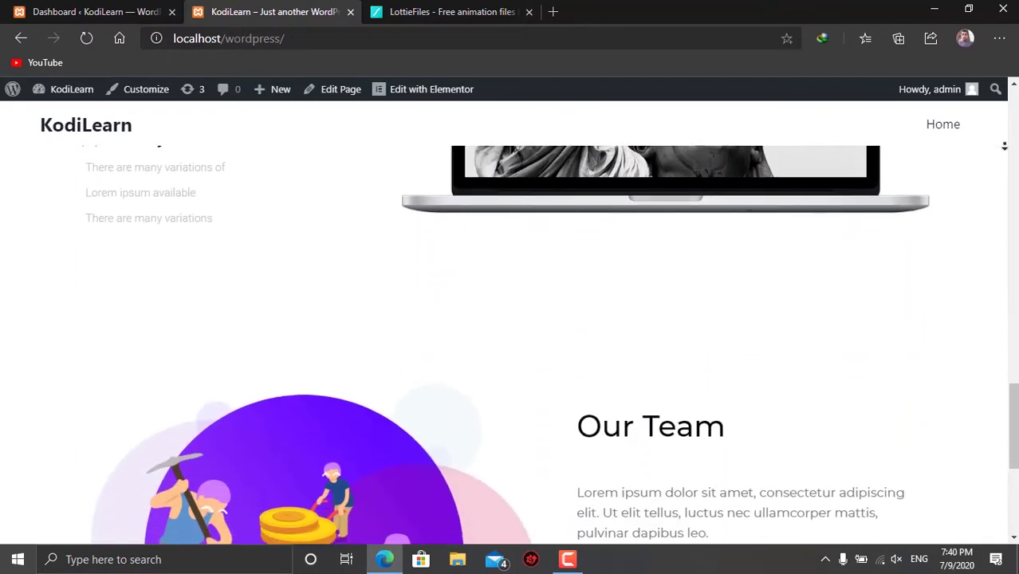
{"action": "scroll", "coordinate": [1004, 146], "scroll_direction": "down", "scroll_amount": 2}
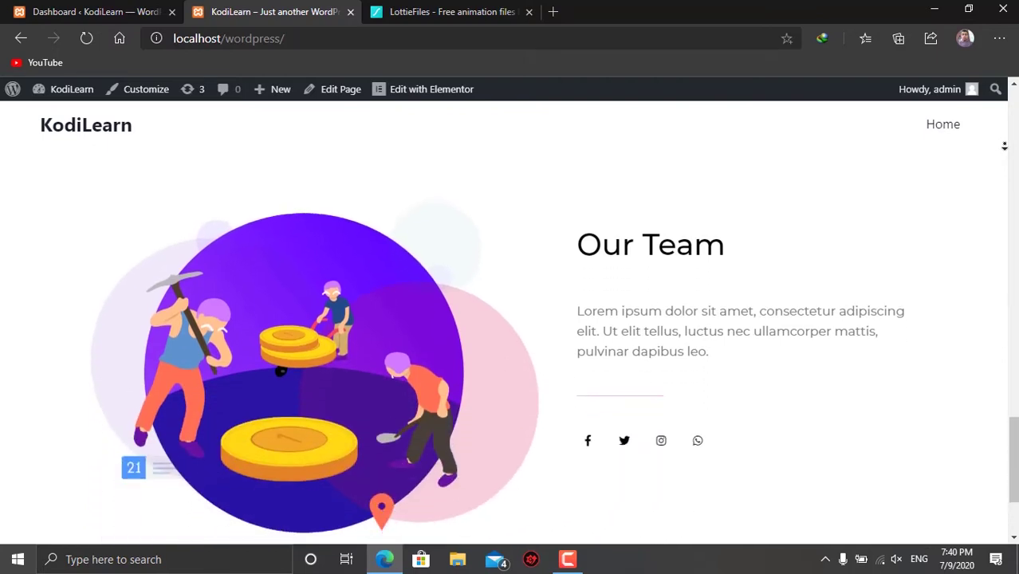
{"action": "scroll", "coordinate": [1004, 146], "scroll_direction": "down", "scroll_amount": 1}
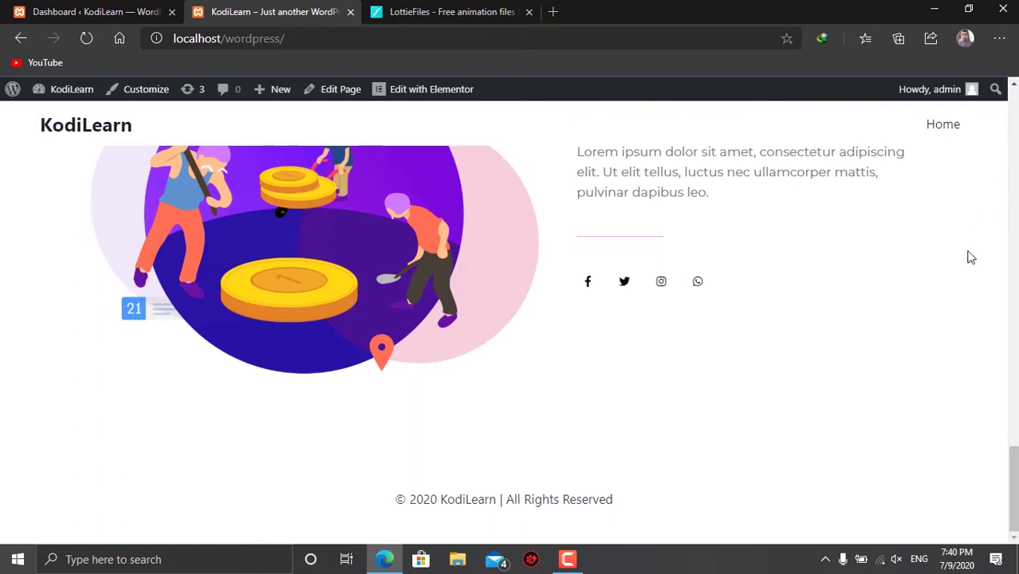
{"action": "scroll", "coordinate": [970, 256], "scroll_direction": "up", "scroll_amount": 20}
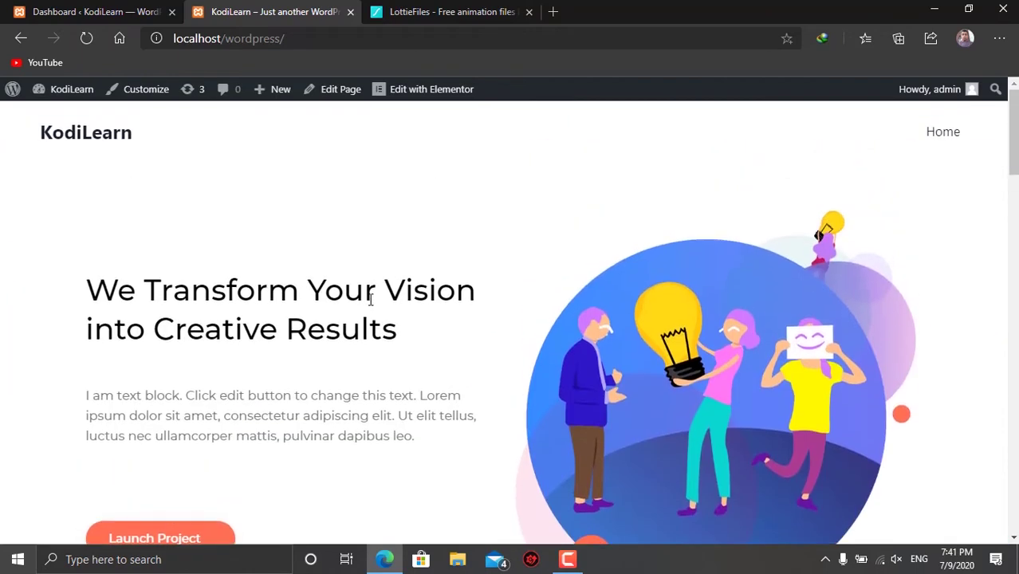
Search the WordPress plugin directory for animentor and install Animentor – Lottie & Bodymovin for Elementor.
{"action": "left_click", "coordinate": [58, 8]}
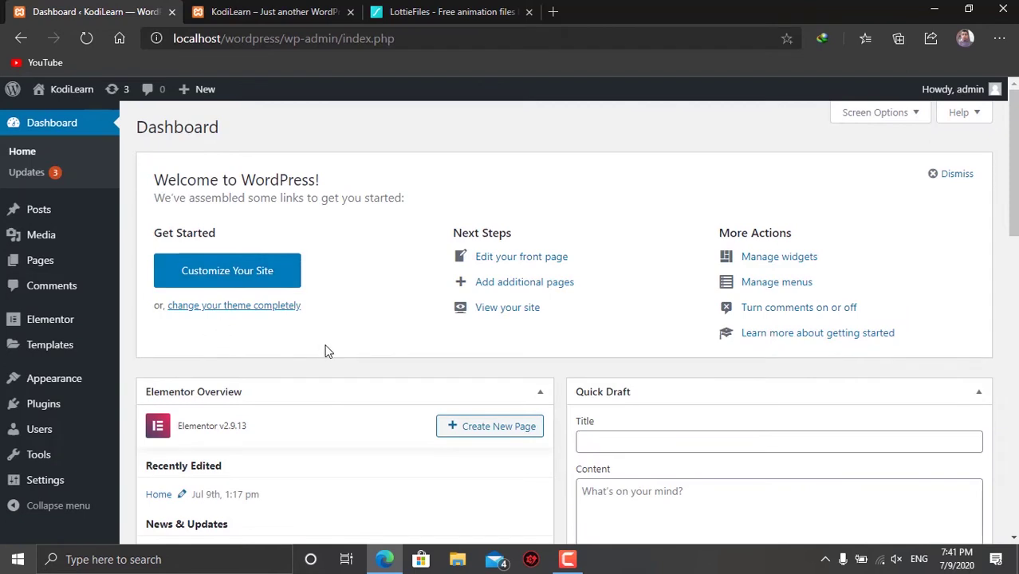
{"action": "mouse_move", "coordinate": [36, 408]}
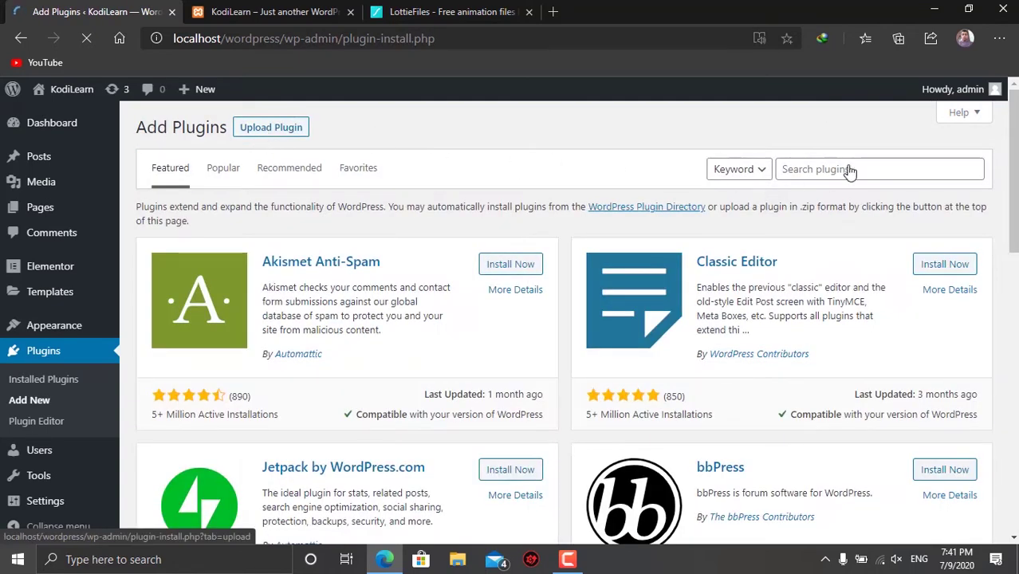
{"action": "left_click", "coordinate": [850, 171]}
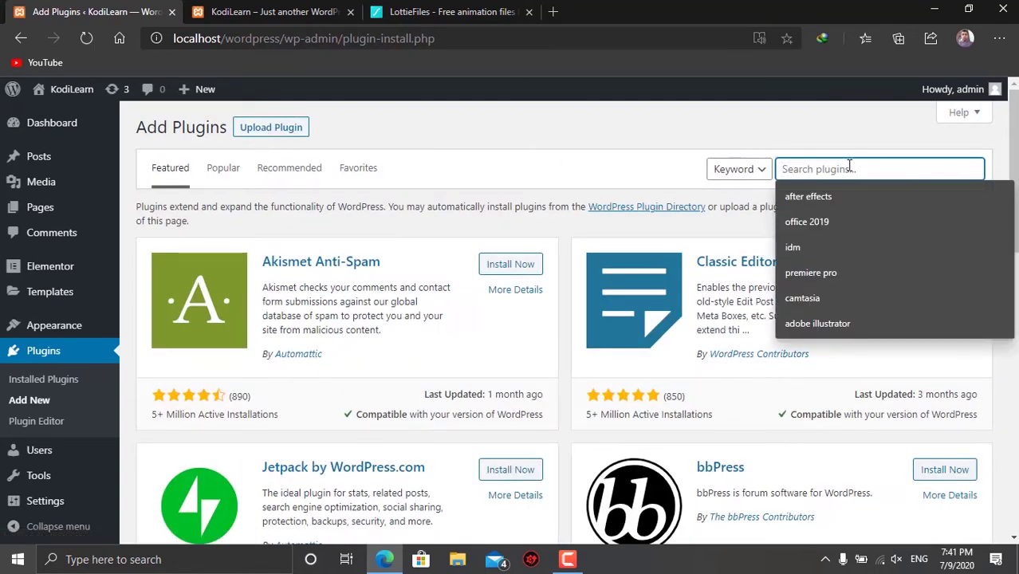
{"action": "type", "text": "an"}
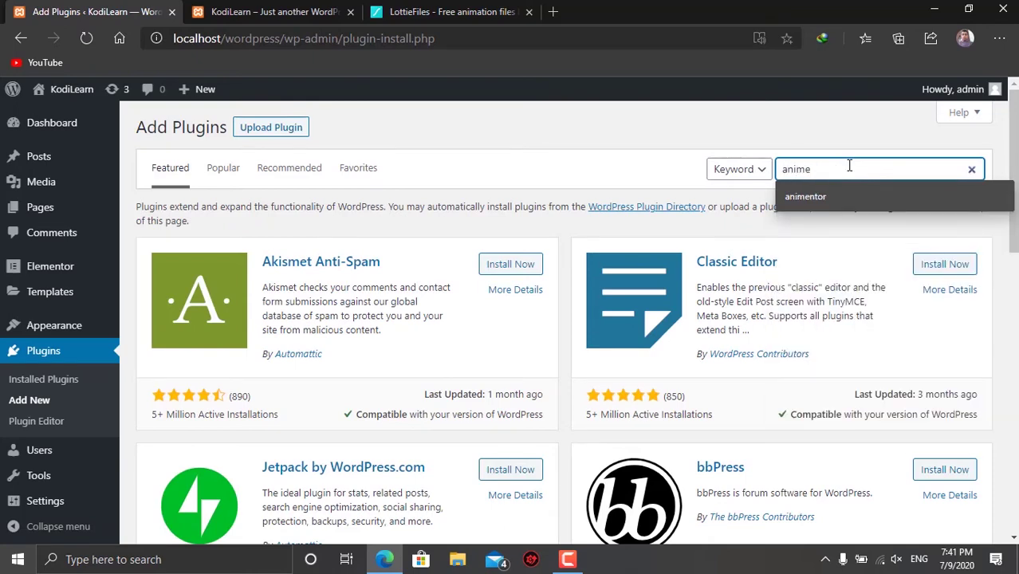
{"action": "type", "text": "ime"}
{"action": "key", "text": "Down"}
{"action": "key", "text": "Return"}
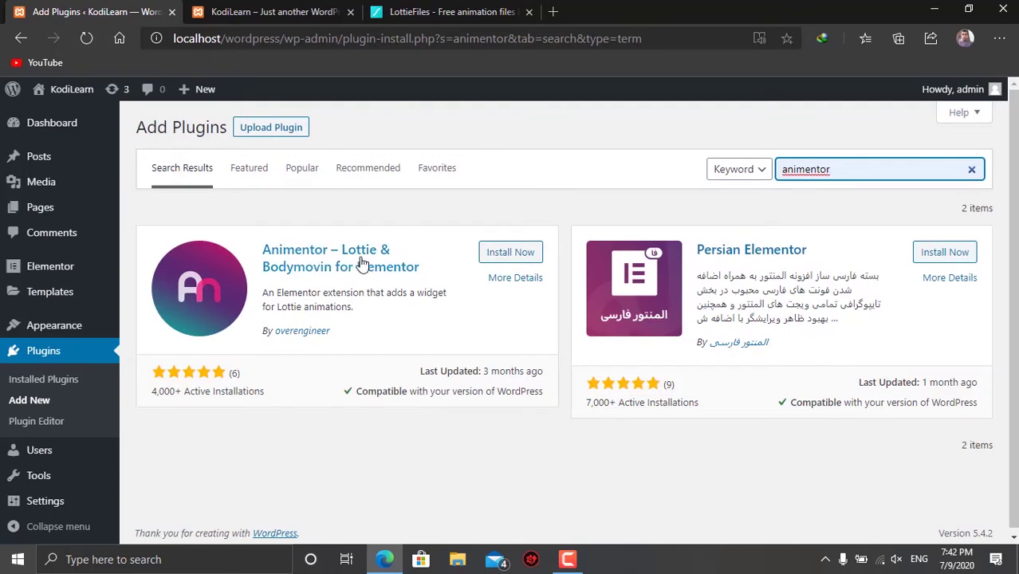
{"action": "left_click", "coordinate": [510, 252]}
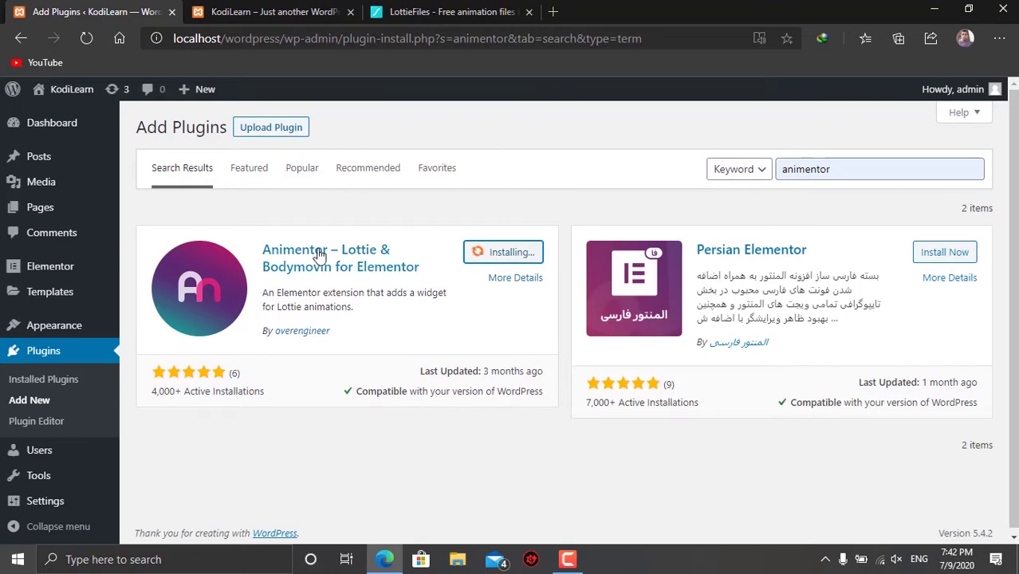
Place the LottieFiles page before the KodiLearn site in the tab order and view the homepage's hero section.
{"action": "left_click_drag", "start_coordinate": [405, 8], "coordinate": [263, 10]}
{"action": "left_click", "coordinate": [418, 9]}
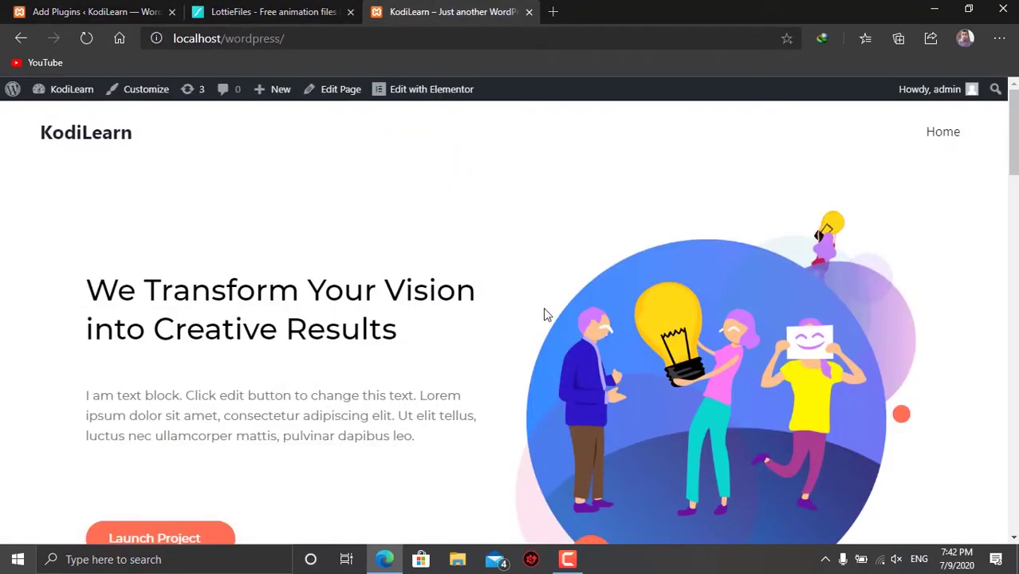
{"action": "scroll", "coordinate": [558, 323], "scroll_direction": "down", "scroll_amount": 1}
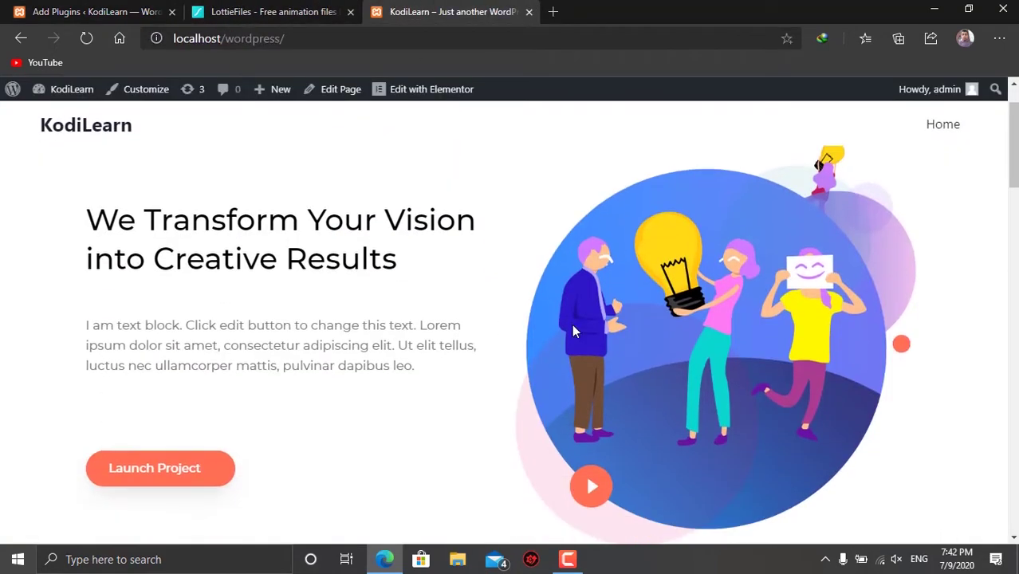
Switch to LottieFiles, look over the homepage animations, and search the site for people.
{"action": "left_click", "coordinate": [269, 10]}
{"action": "scroll", "coordinate": [425, 343], "scroll_direction": "down", "scroll_amount": 1}
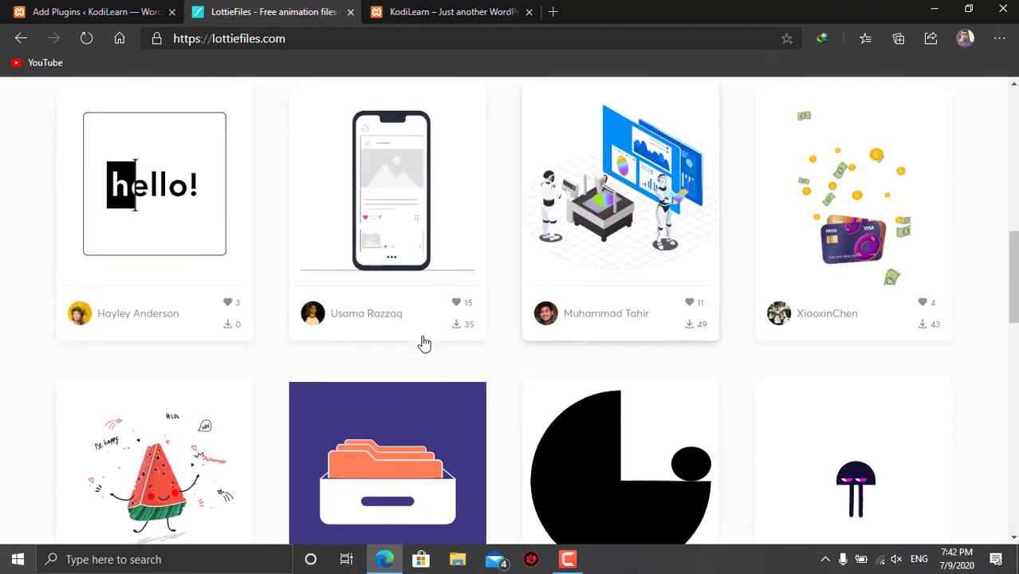
{"action": "scroll", "coordinate": [425, 343], "scroll_direction": "down", "scroll_amount": 2}
{"action": "scroll", "coordinate": [120, 289], "scroll_direction": "up", "scroll_amount": 15}
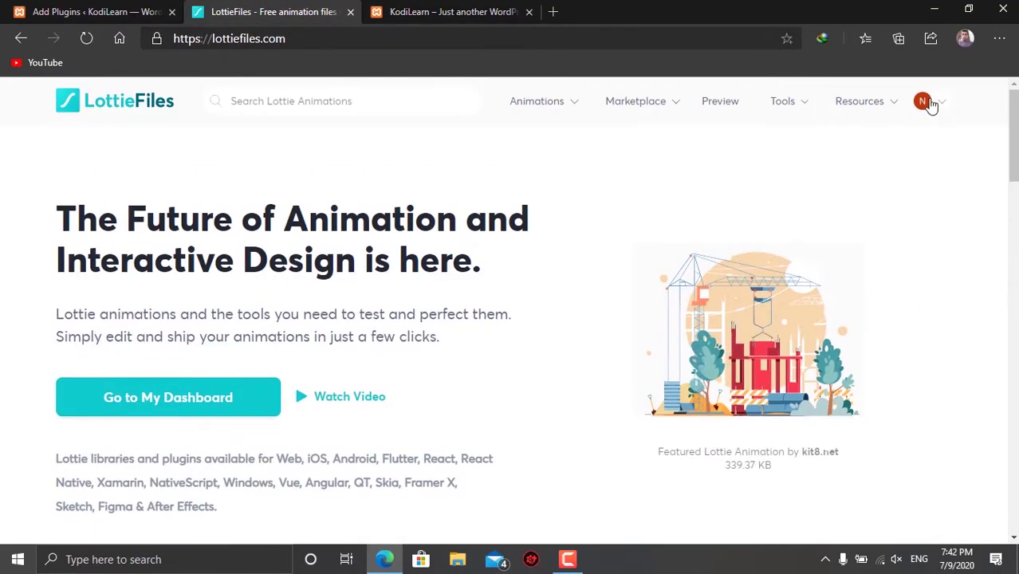
{"action": "left_click", "coordinate": [314, 101]}
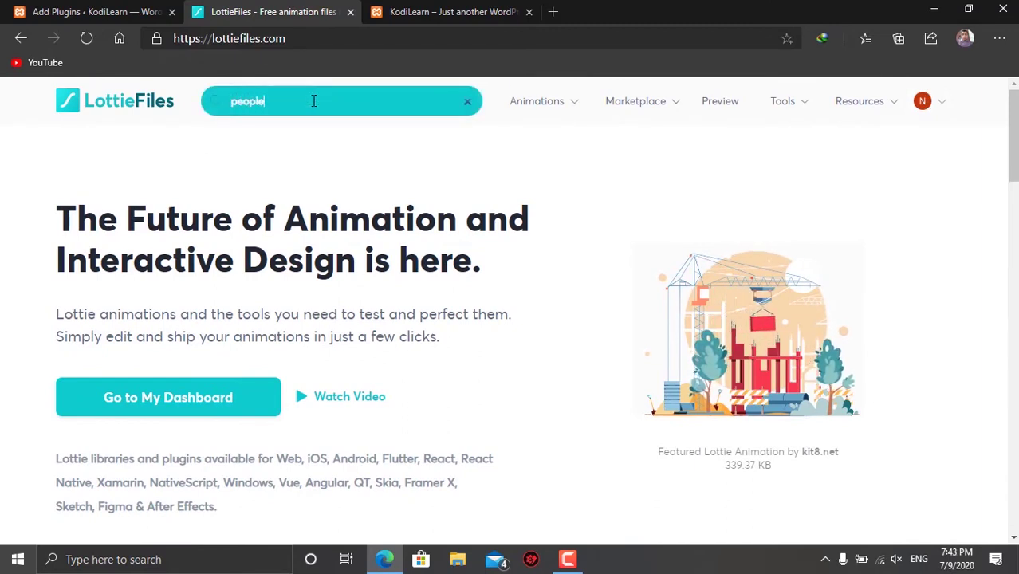
{"action": "key", "text": "Return"}
Browse the people search results and open the Isometric People working with technology animation.
{"action": "scroll", "coordinate": [689, 260], "scroll_direction": "down", "scroll_amount": 3}
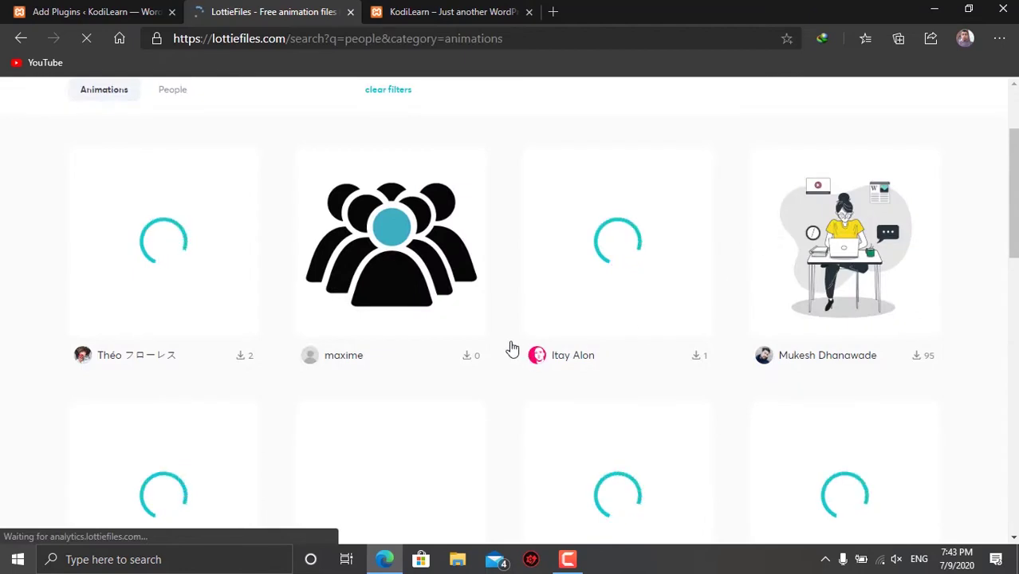
{"action": "scroll", "coordinate": [510, 348], "scroll_direction": "down", "scroll_amount": 1}
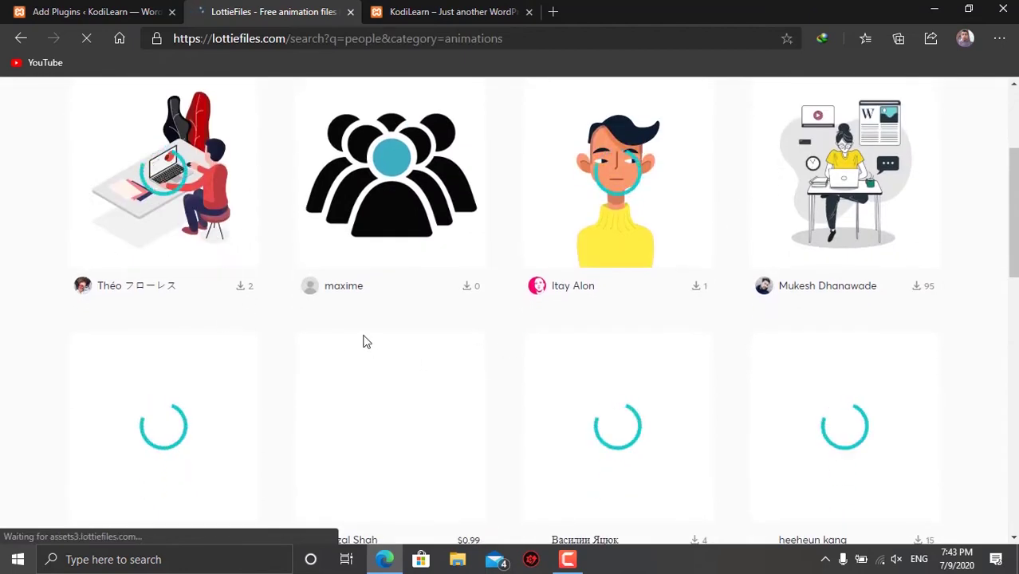
{"action": "scroll", "coordinate": [96, 455], "scroll_direction": "down", "scroll_amount": 6}
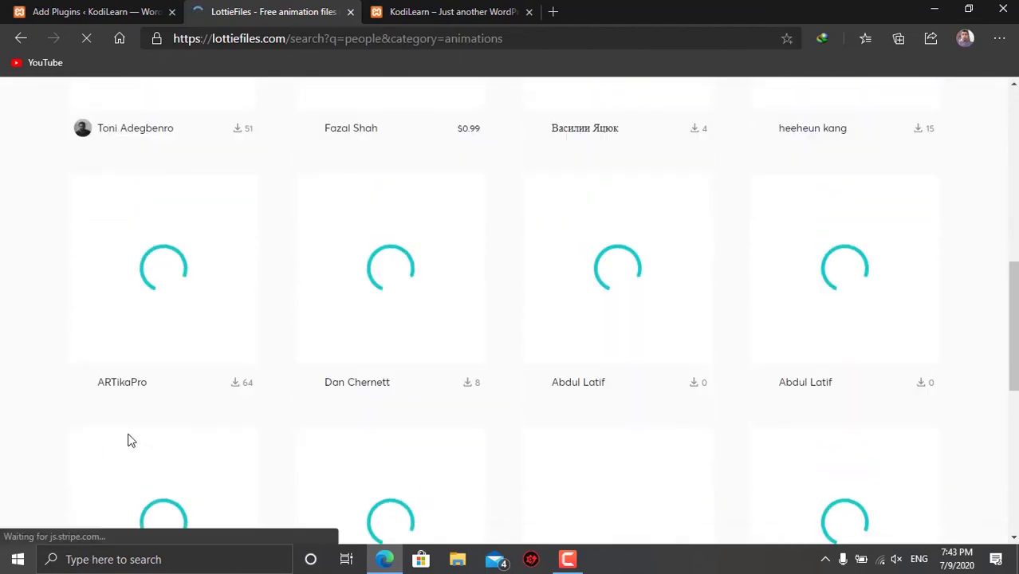
{"action": "scroll", "coordinate": [493, 383], "scroll_direction": "up", "scroll_amount": 1}
{"action": "scroll", "coordinate": [336, 334], "scroll_direction": "up", "scroll_amount": 5}
{"action": "scroll", "coordinate": [476, 369], "scroll_direction": "down", "scroll_amount": 3}
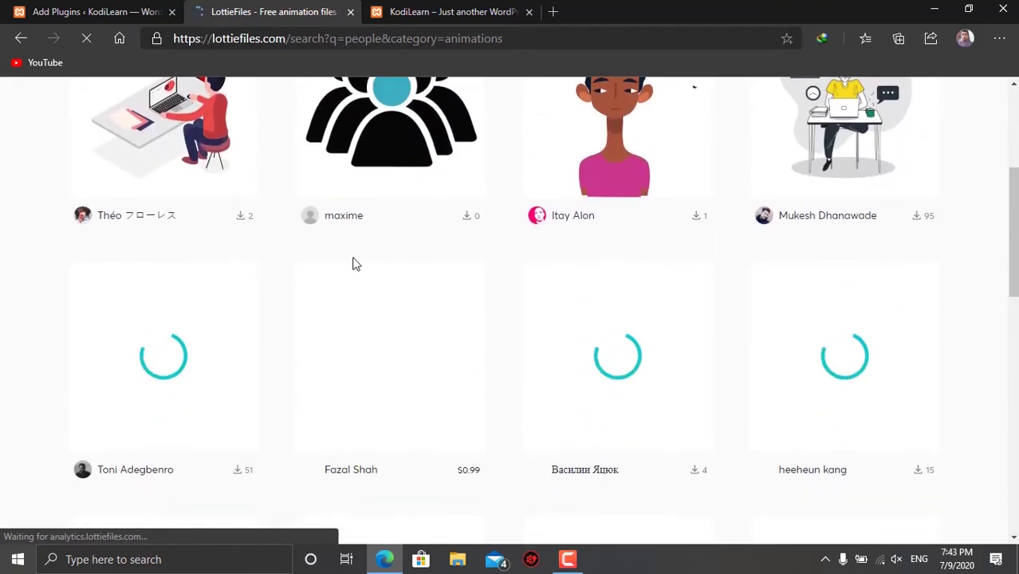
{"action": "scroll", "coordinate": [339, 352], "scroll_direction": "down", "scroll_amount": 3}
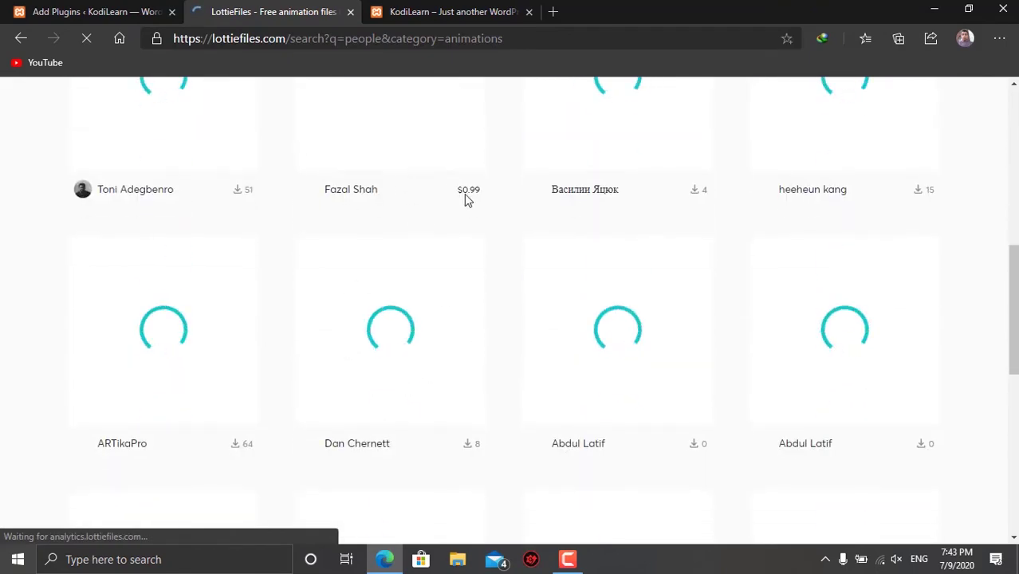
{"action": "scroll", "coordinate": [521, 200], "scroll_direction": "up", "scroll_amount": 3}
{"action": "scroll", "coordinate": [558, 446], "scroll_direction": "down", "scroll_amount": 1}
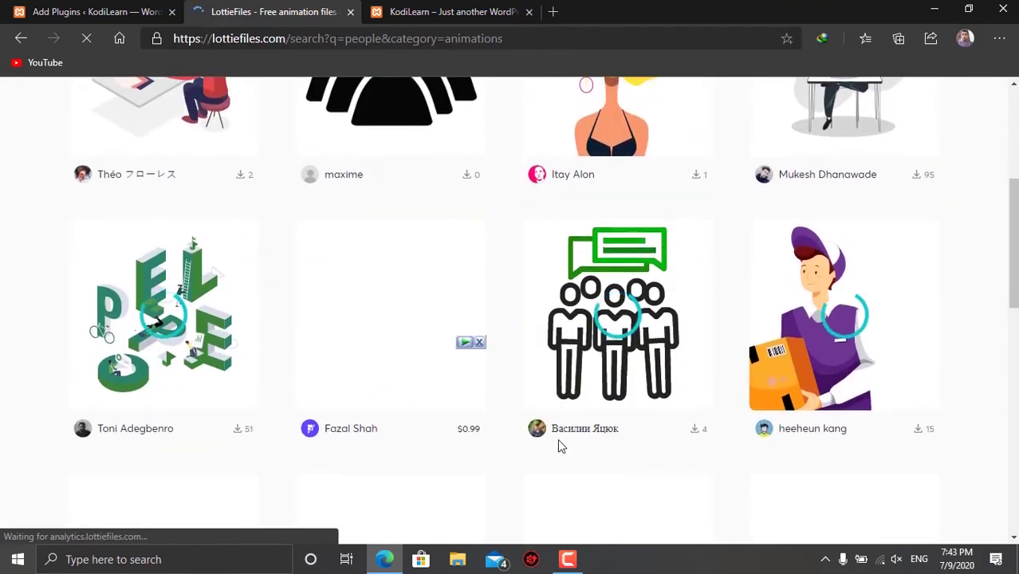
{"action": "scroll", "coordinate": [628, 431], "scroll_direction": "up", "scroll_amount": 1}
{"action": "scroll", "coordinate": [616, 427], "scroll_direction": "up", "scroll_amount": 1}
{"action": "scroll", "coordinate": [616, 427], "scroll_direction": "down", "scroll_amount": 7}
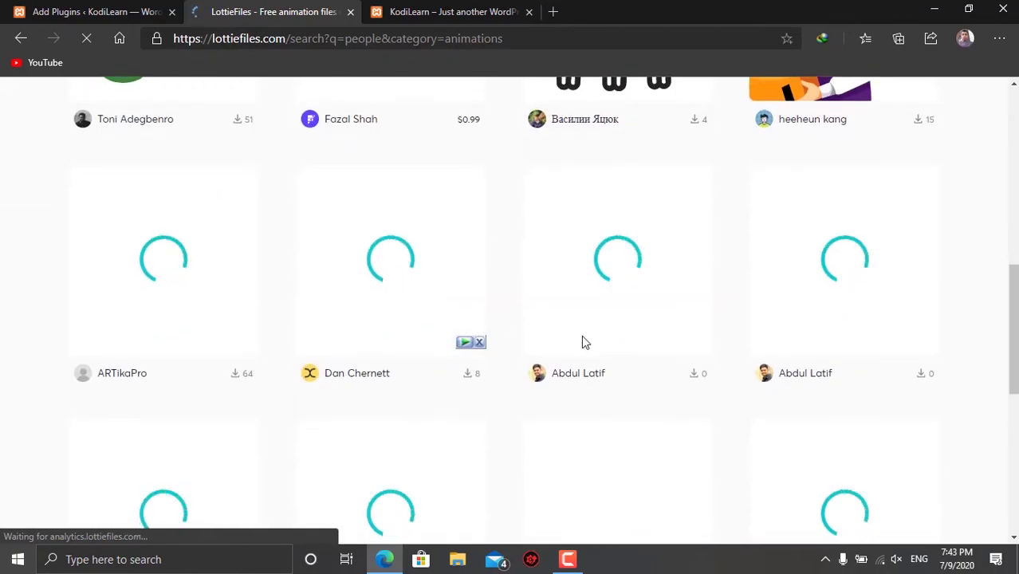
{"action": "scroll", "coordinate": [209, 425], "scroll_direction": "down", "scroll_amount": 5}
{"action": "scroll", "coordinate": [359, 336], "scroll_direction": "up", "scroll_amount": 10}
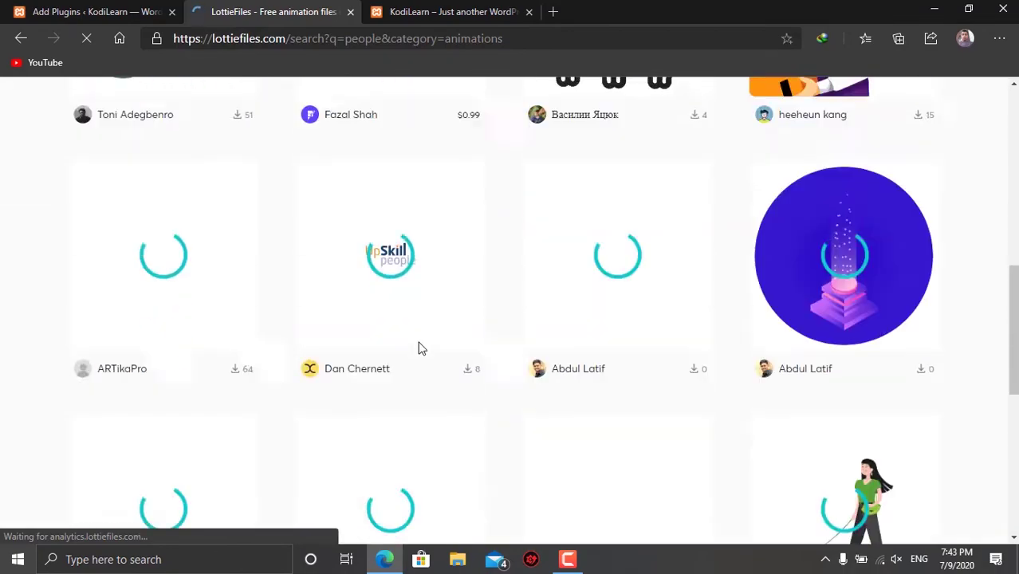
{"action": "scroll", "coordinate": [184, 351], "scroll_direction": "down", "scroll_amount": 5}
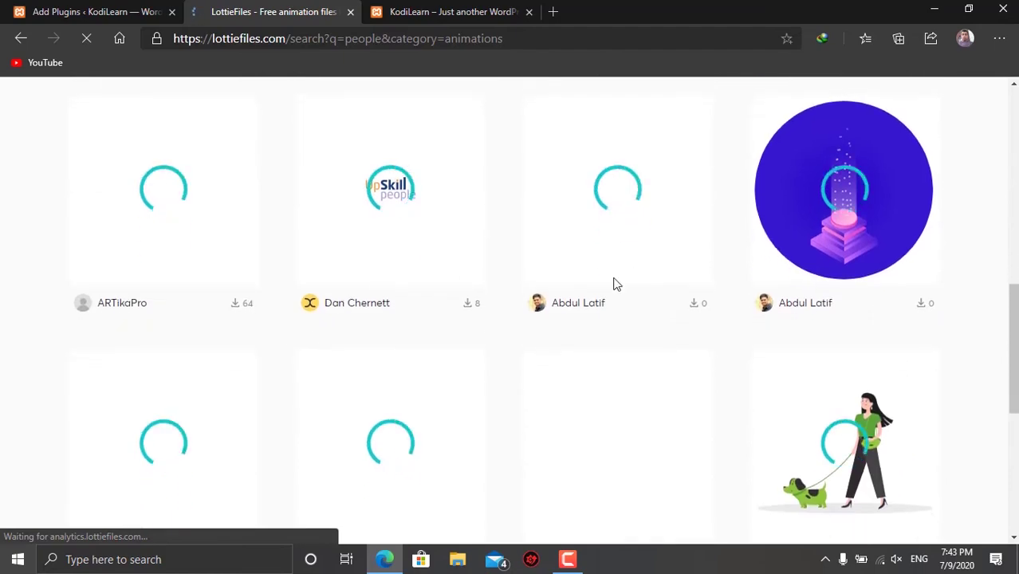
{"action": "scroll", "coordinate": [162, 267], "scroll_direction": "up", "scroll_amount": 2}
{"action": "scroll", "coordinate": [162, 268], "scroll_direction": "up", "scroll_amount": 3}
{"action": "scroll", "coordinate": [296, 334], "scroll_direction": "up", "scroll_amount": 1}
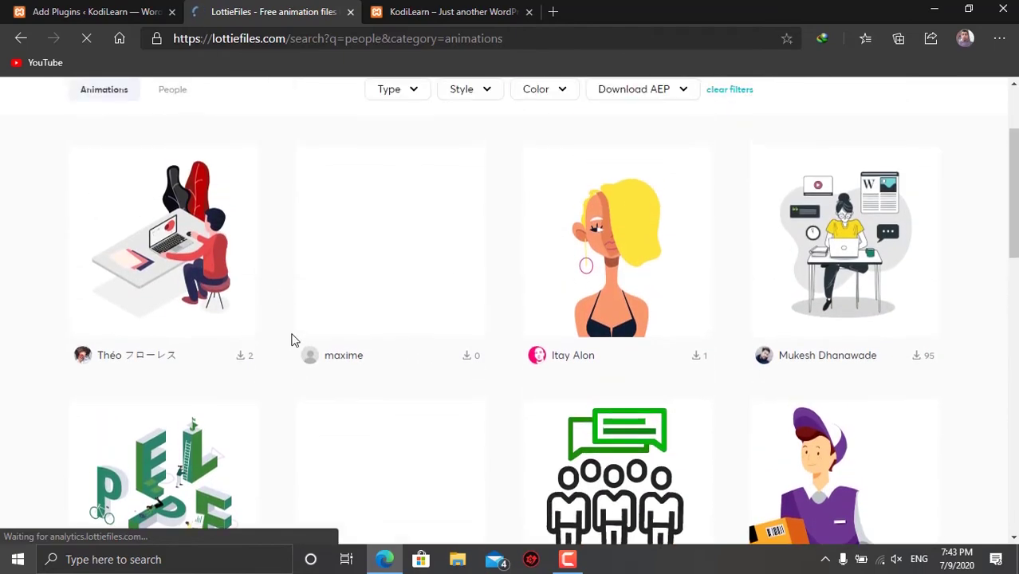
{"action": "scroll", "coordinate": [298, 328], "scroll_direction": "down", "scroll_amount": 5}
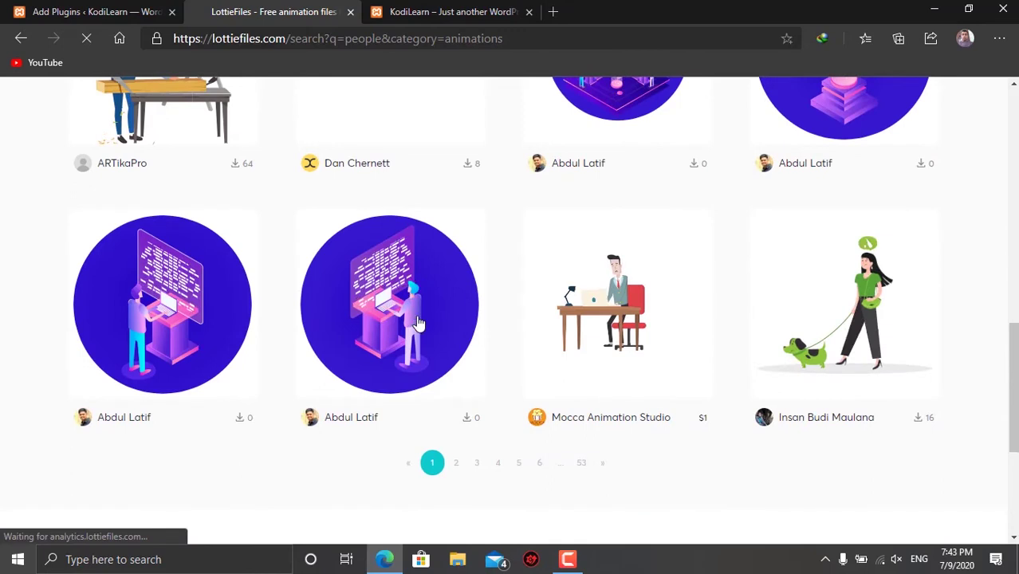
{"action": "left_click", "coordinate": [370, 275]}
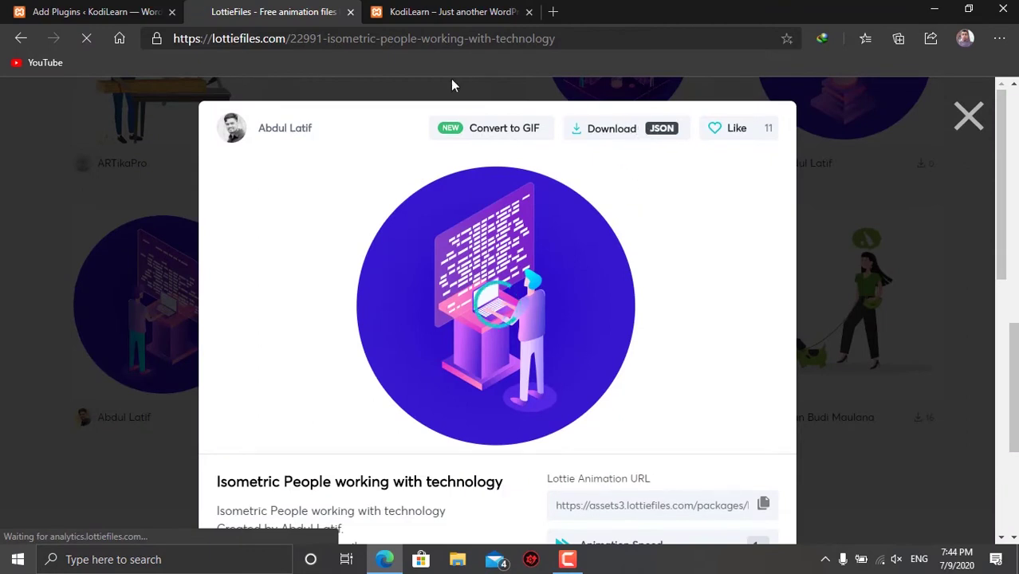
Activate the Animentor – Lottie & Bodymovin for Elementor plugin in WordPress and return to the LottieFiles animation page.
{"action": "left_click", "coordinate": [67, 10]}
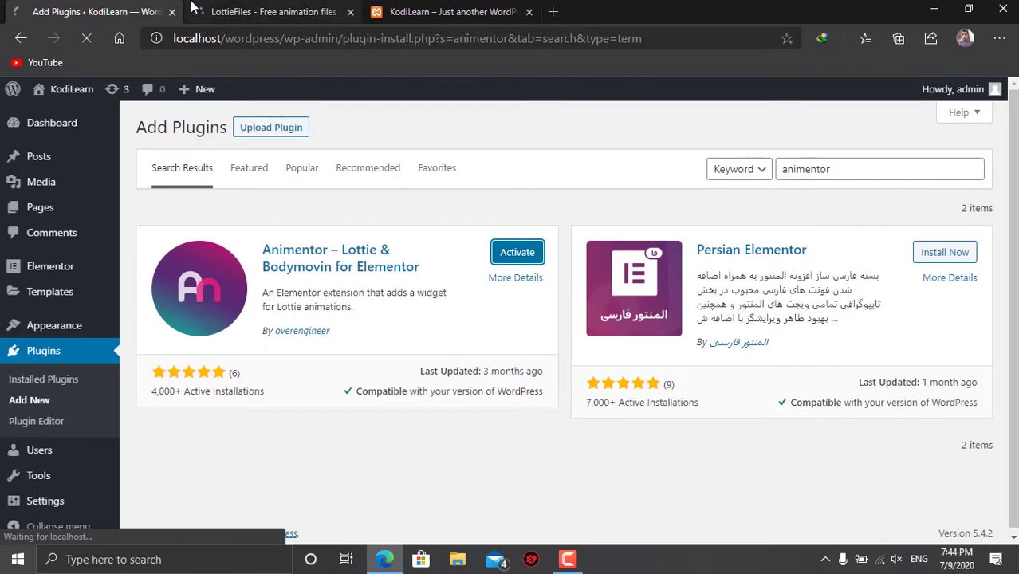
{"action": "left_click", "coordinate": [239, 11]}
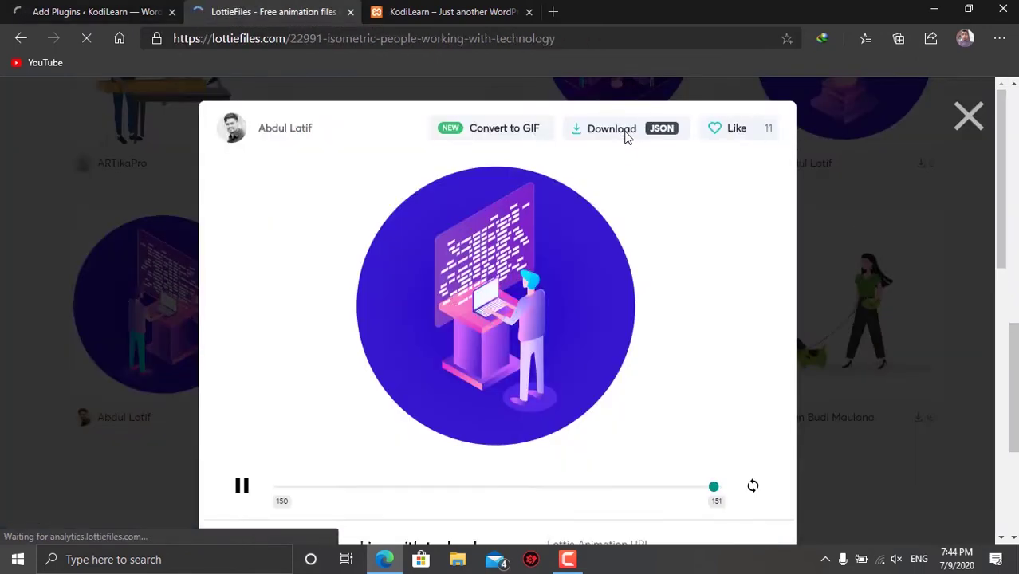
Look over the details of the Isometric People working with technology animation and download it as Lottie JSON.
{"action": "scroll", "coordinate": [416, 395], "scroll_direction": "down", "scroll_amount": 6}
{"action": "scroll", "coordinate": [114, 291], "scroll_direction": "up", "scroll_amount": 4}
{"action": "scroll", "coordinate": [402, 365], "scroll_direction": "down", "scroll_amount": 1}
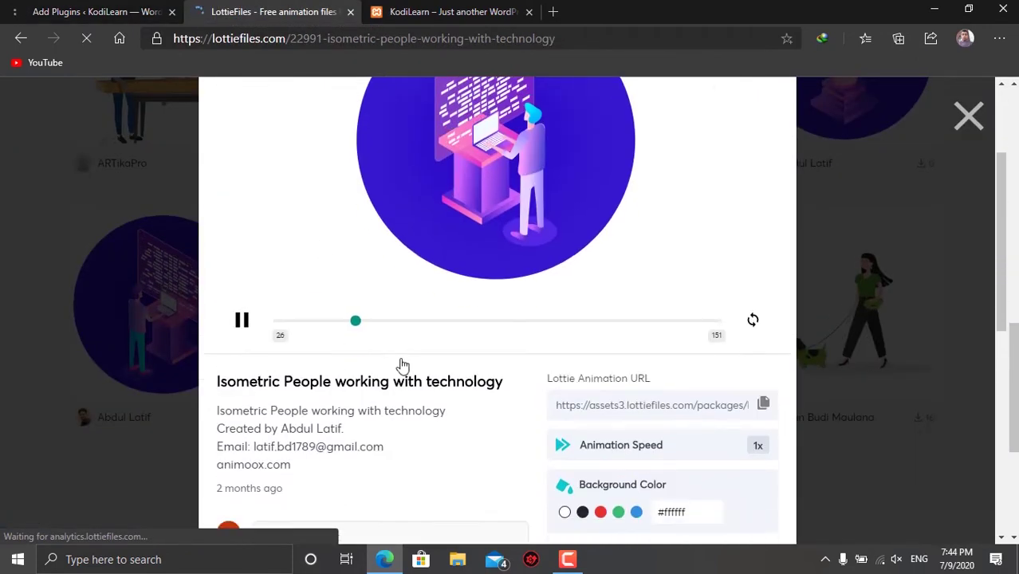
{"action": "scroll", "coordinate": [403, 365], "scroll_direction": "up", "scroll_amount": 2}
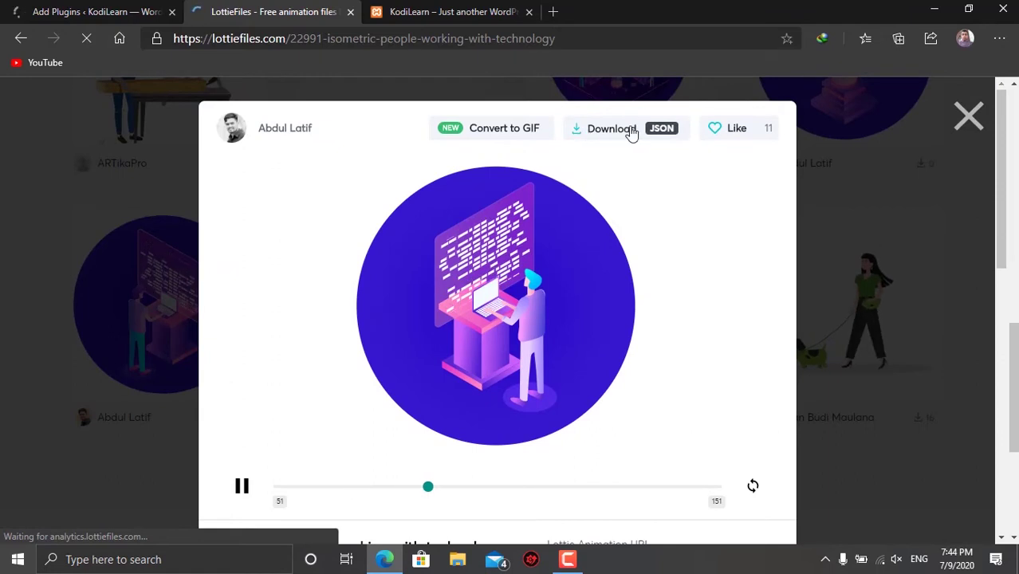
{"action": "left_click", "coordinate": [630, 131]}
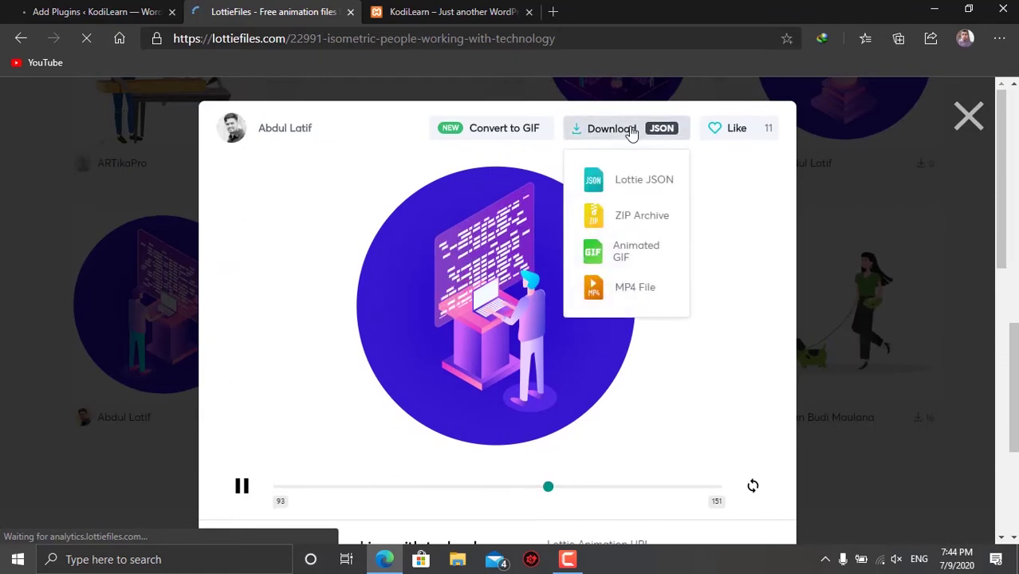
{"action": "left_click", "coordinate": [630, 182]}
{"action": "scroll", "coordinate": [606, 191], "scroll_direction": "down", "scroll_amount": 2}
{"action": "scroll", "coordinate": [301, 188], "scroll_direction": "up", "scroll_amount": 2}
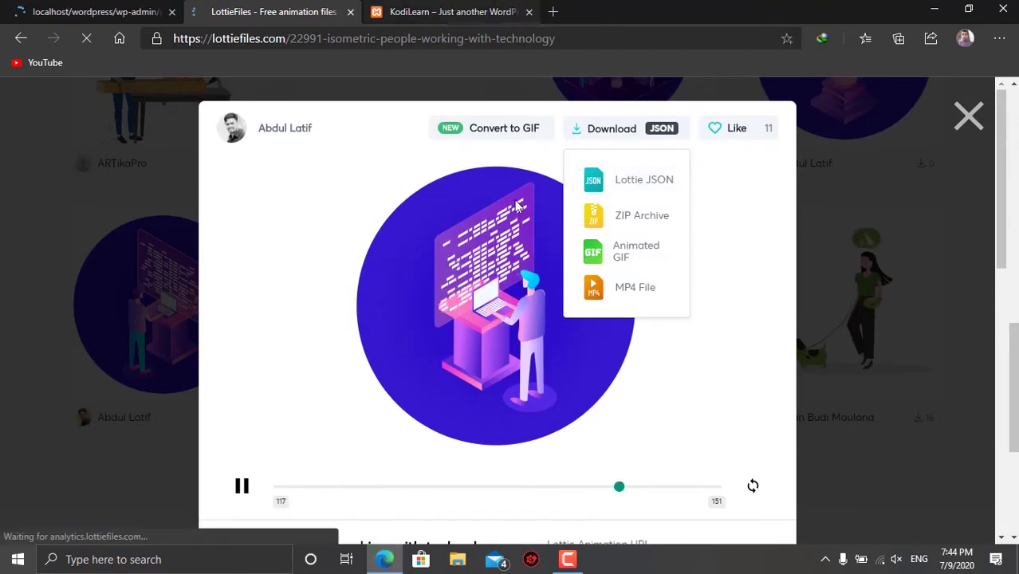
Switch to the KodiLearn homepage and view the laptop image in the Applications section.
{"action": "left_click", "coordinate": [401, 85]}
{"action": "left_click", "coordinate": [437, 8]}
{"action": "scroll", "coordinate": [454, 342], "scroll_direction": "down", "scroll_amount": 10}
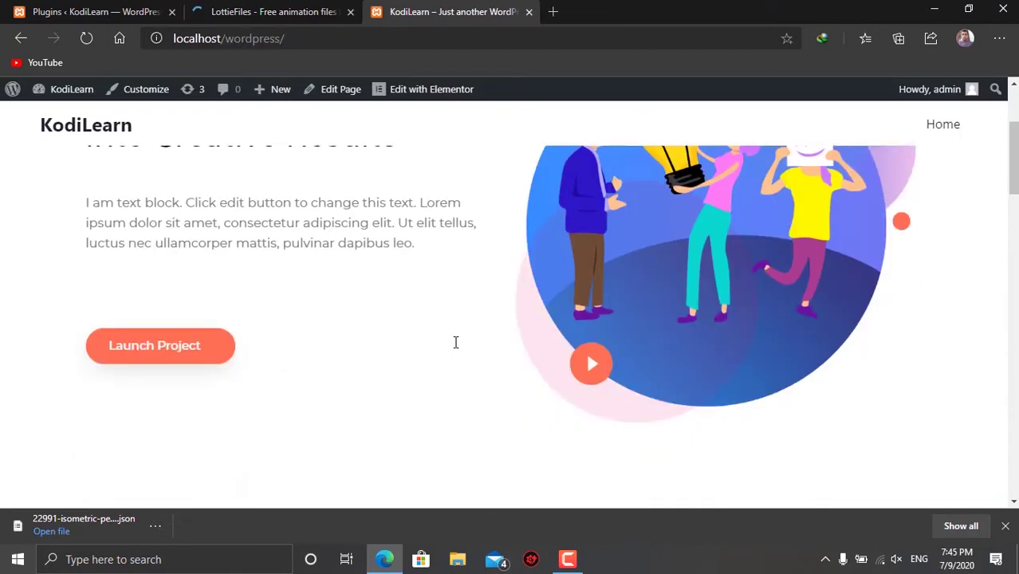
{"action": "scroll", "coordinate": [596, 346], "scroll_direction": "down", "scroll_amount": 6}
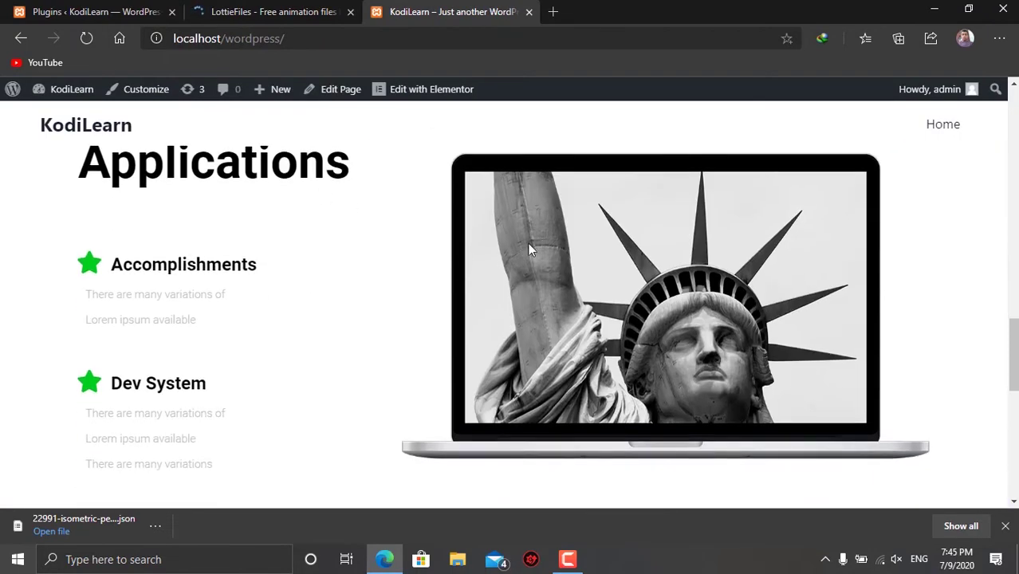
Return to LottieFiles and search the animations for mobile.
{"action": "left_click", "coordinate": [331, 11]}
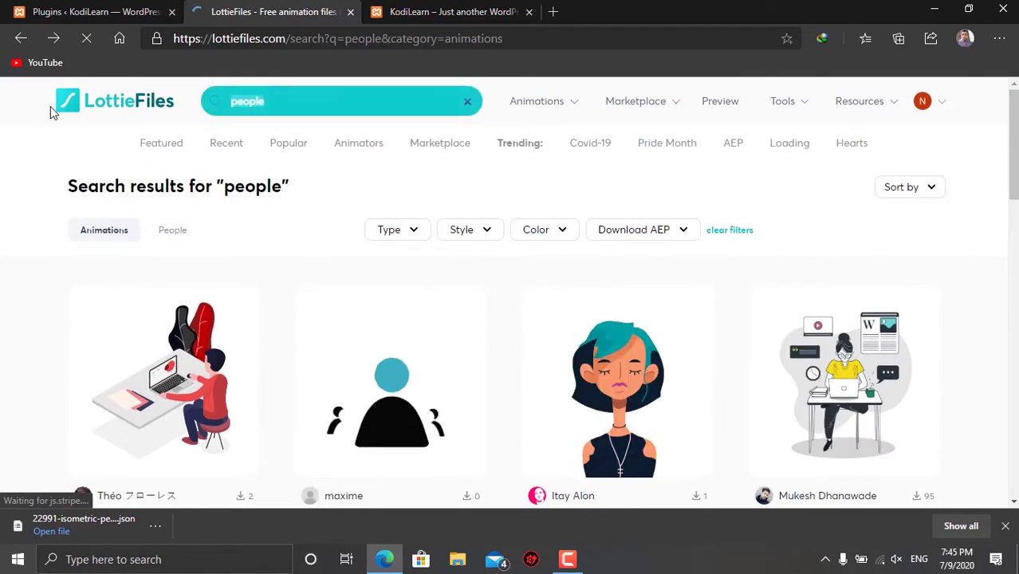
{"action": "type", "text": "bile"}
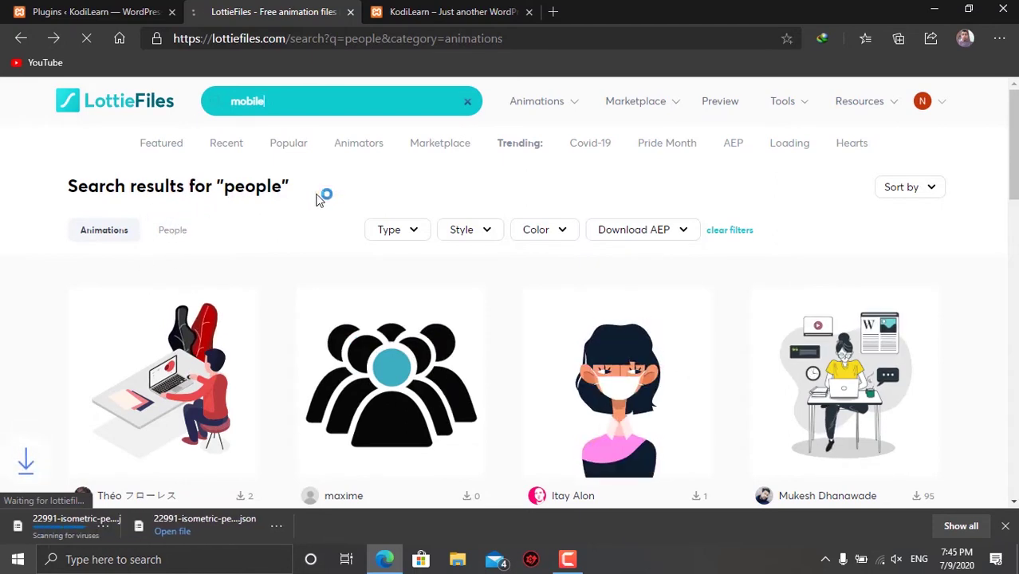
{"action": "scroll", "coordinate": [316, 199], "scroll_direction": "down", "scroll_amount": 2}
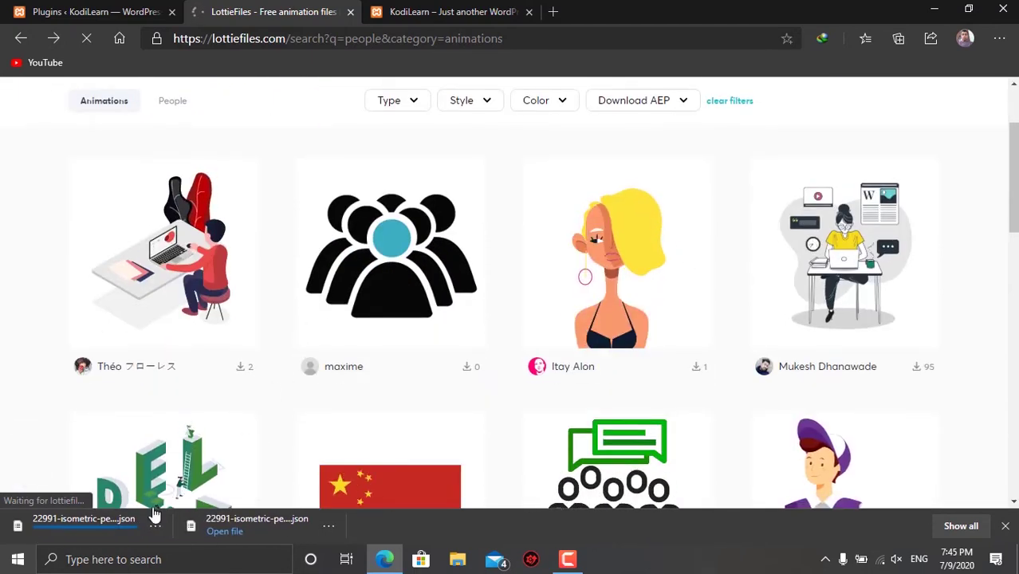
{"action": "left_click", "coordinate": [154, 518]}
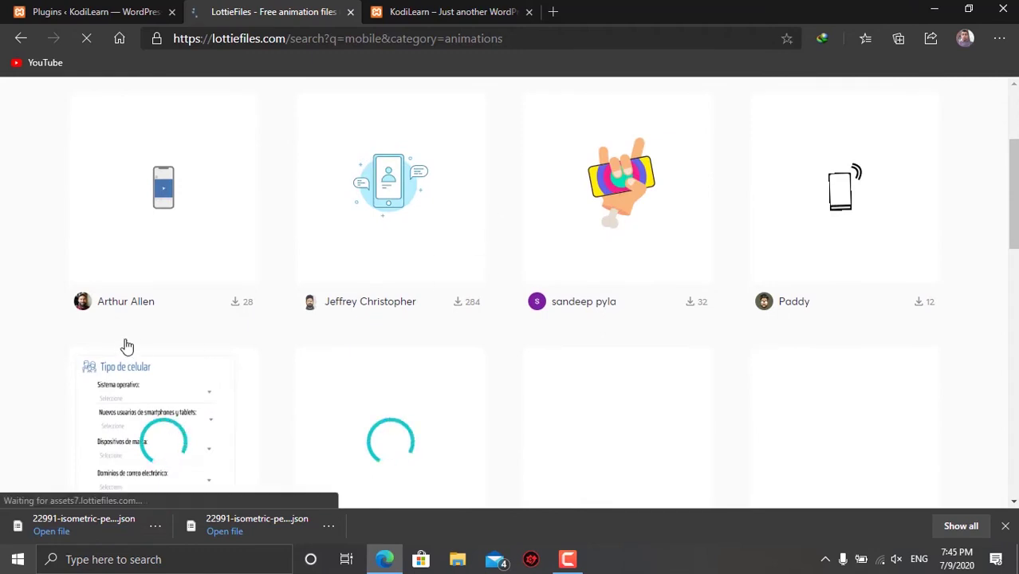
Browse the mobile search results and open the mobile-marketing animation with the phone and megaphone.
{"action": "scroll", "coordinate": [127, 346], "scroll_direction": "down", "scroll_amount": 6}
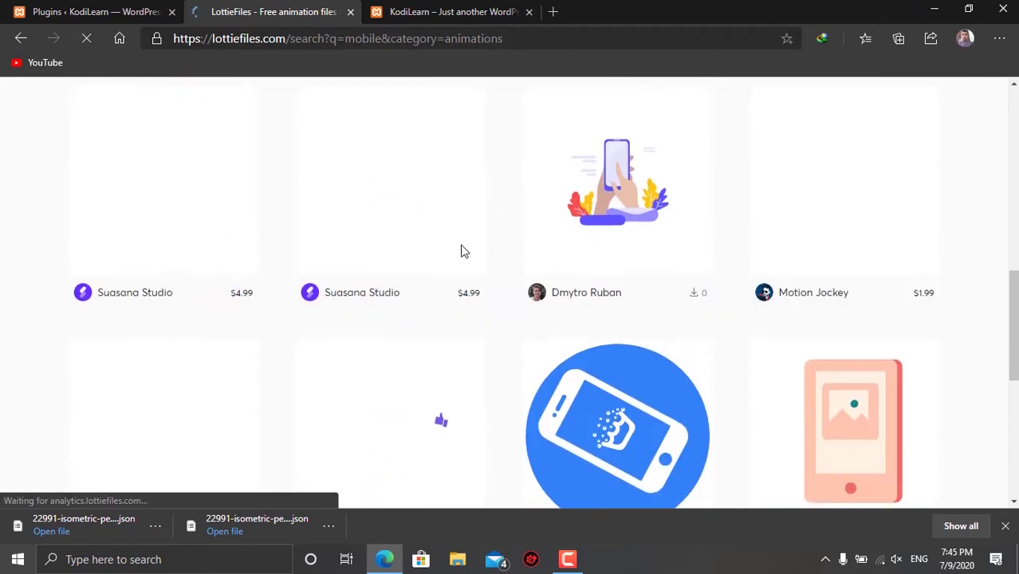
{"action": "scroll", "coordinate": [356, 348], "scroll_direction": "down", "scroll_amount": 2}
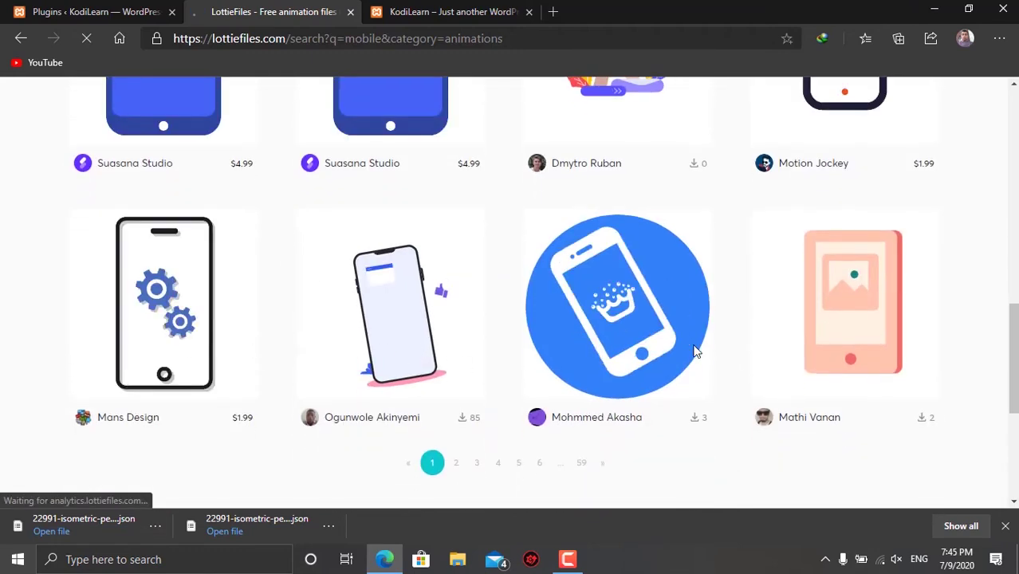
{"action": "scroll", "coordinate": [478, 303], "scroll_direction": "down", "scroll_amount": 2}
{"action": "scroll", "coordinate": [397, 243], "scroll_direction": "up", "scroll_amount": 2}
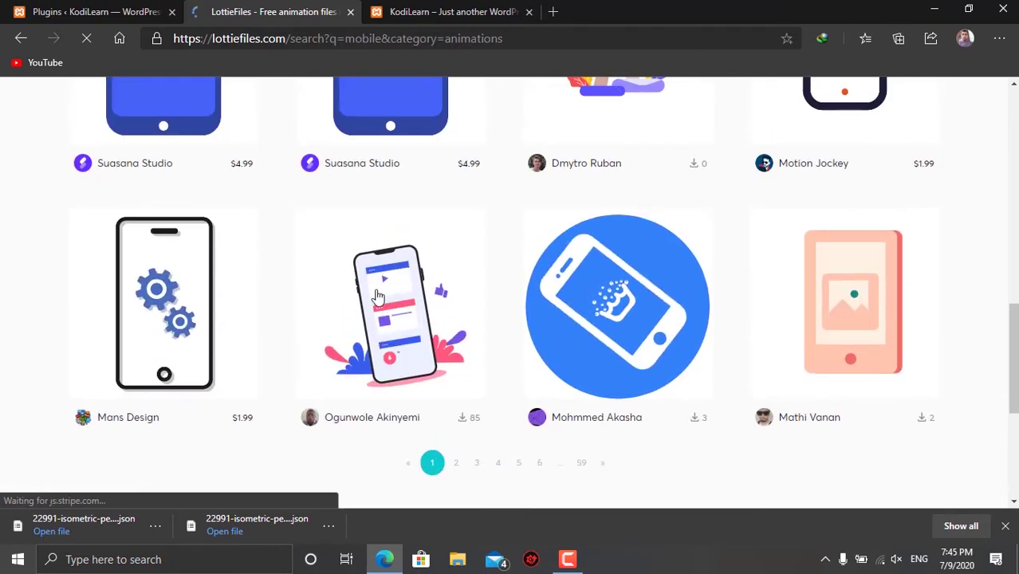
{"action": "left_click", "coordinate": [378, 297]}
{"action": "scroll", "coordinate": [387, 308], "scroll_direction": "up", "scroll_amount": 1}
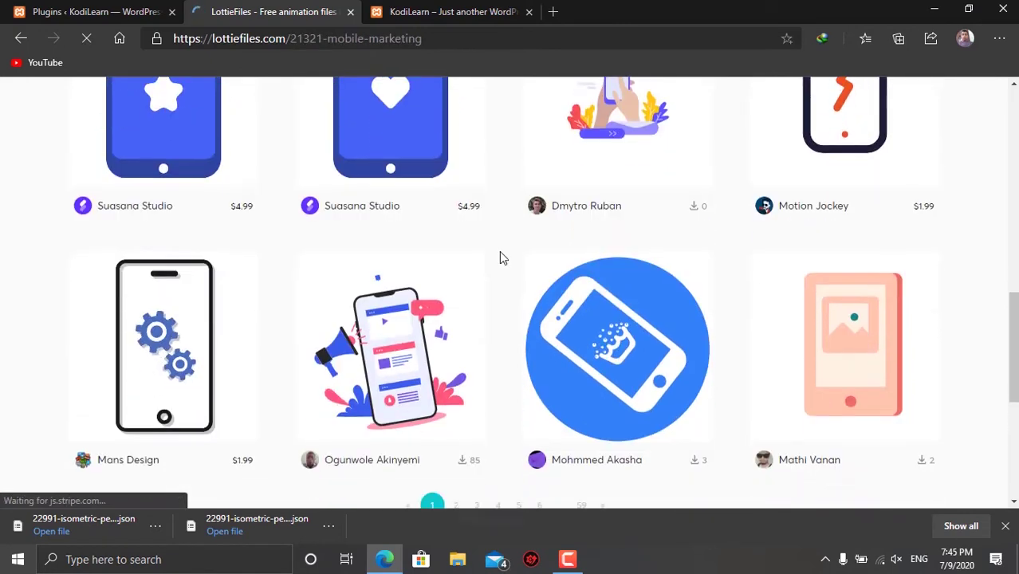
{"action": "scroll", "coordinate": [503, 257], "scroll_direction": "down", "scroll_amount": 1}
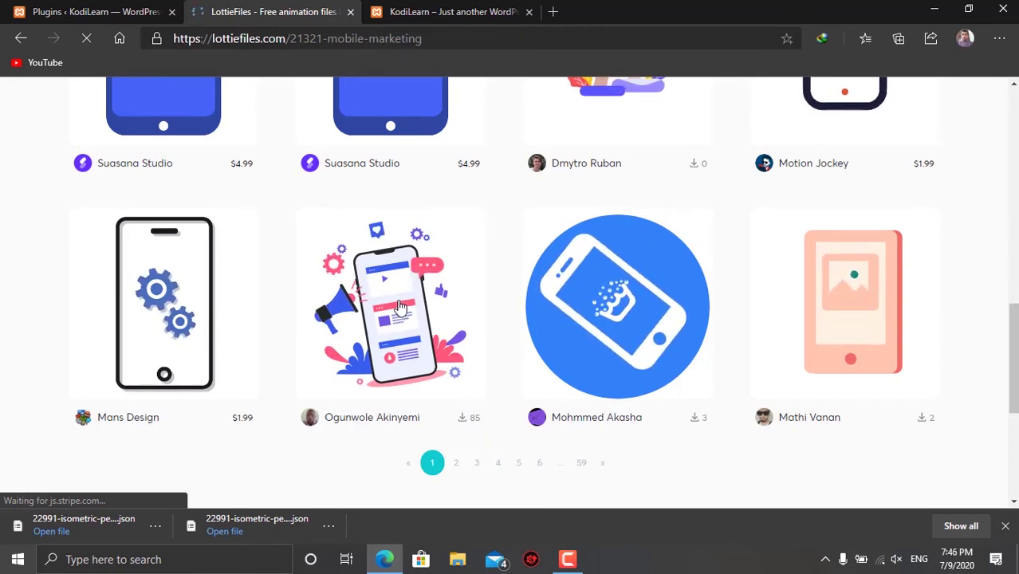
{"action": "left_click", "coordinate": [401, 308]}
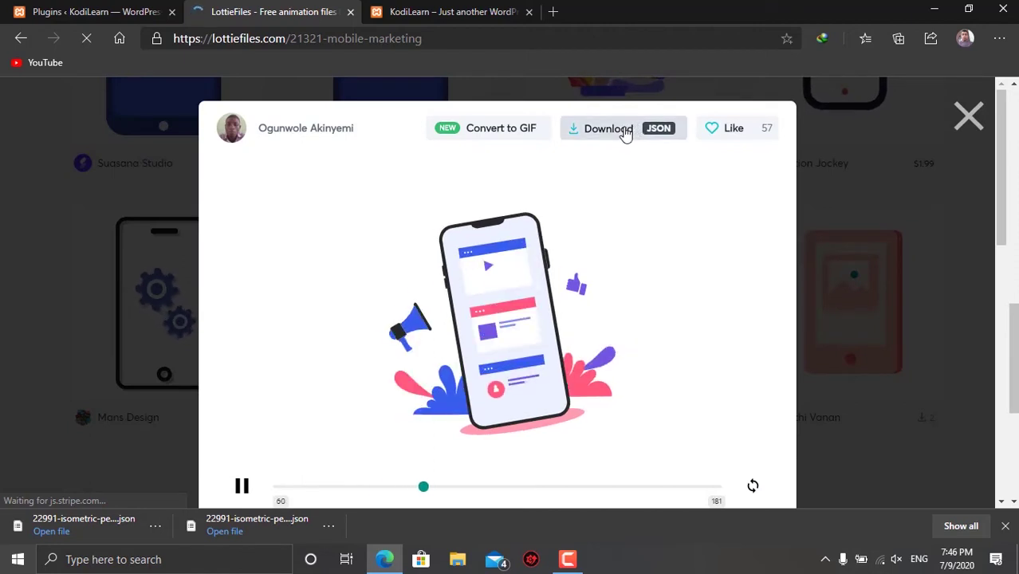
Download the mobile-marketing animation as Lottie JSON and go back to the KodiLearn homepage.
{"action": "left_click", "coordinate": [626, 132]}
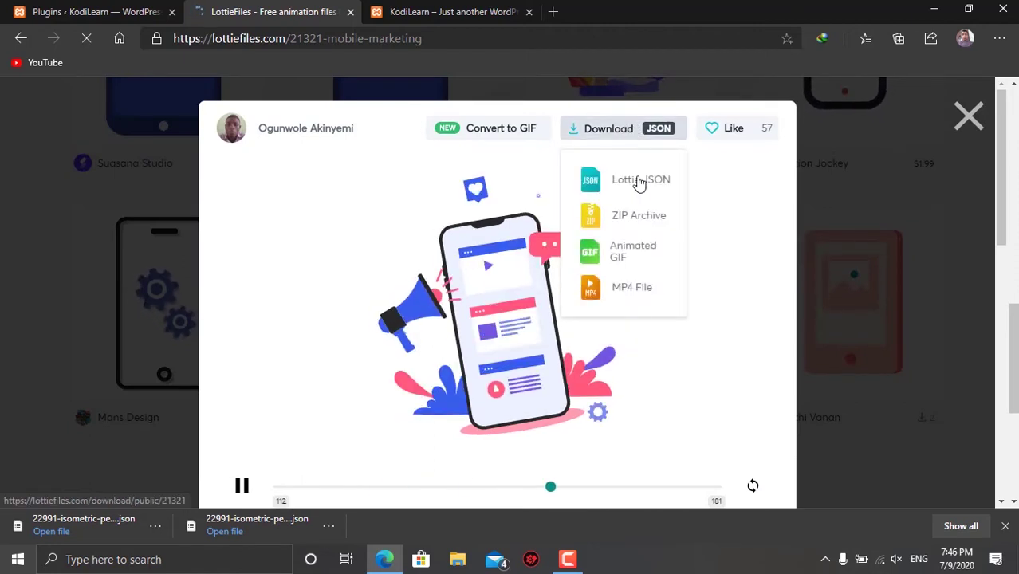
{"action": "left_click", "coordinate": [639, 180]}
{"action": "left_click", "coordinate": [413, 6]}
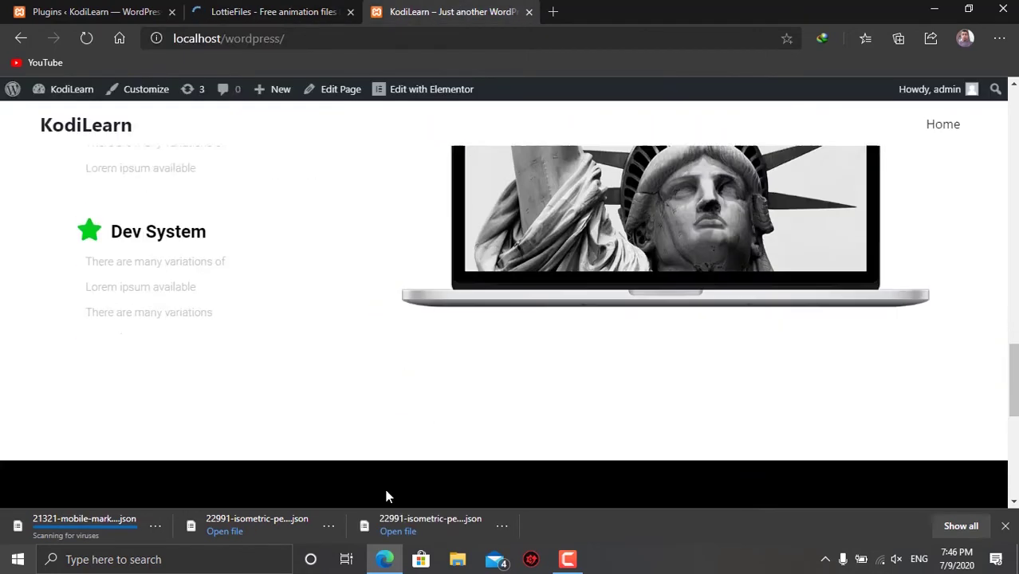
View the homepage's Our Team section, return to LottieFiles and search the animations for team.
{"action": "scroll", "coordinate": [387, 493], "scroll_direction": "down", "scroll_amount": 5}
{"action": "left_click", "coordinate": [255, 8]}
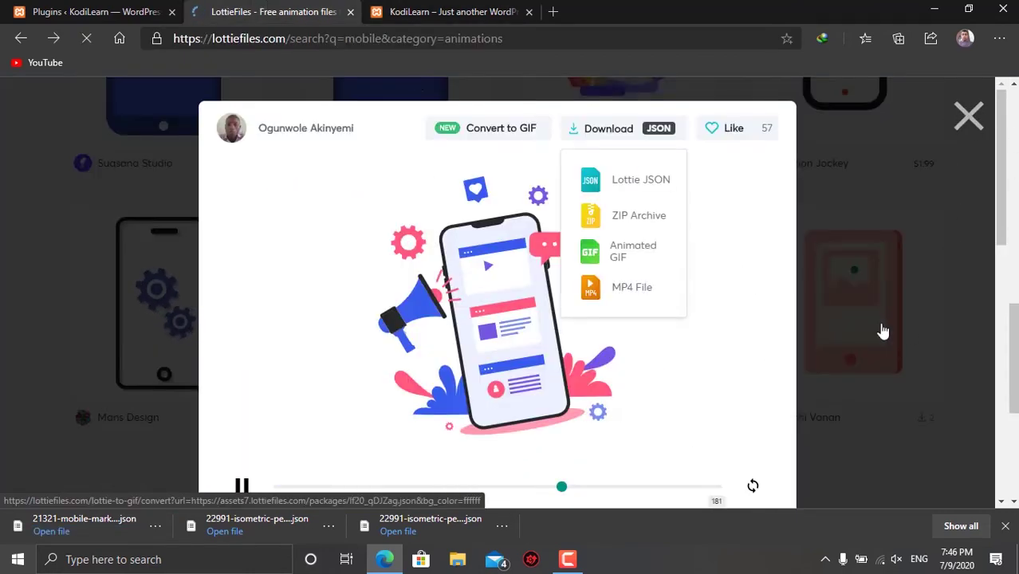
{"action": "scroll", "coordinate": [647, 276], "scroll_direction": "down", "scroll_amount": 5}
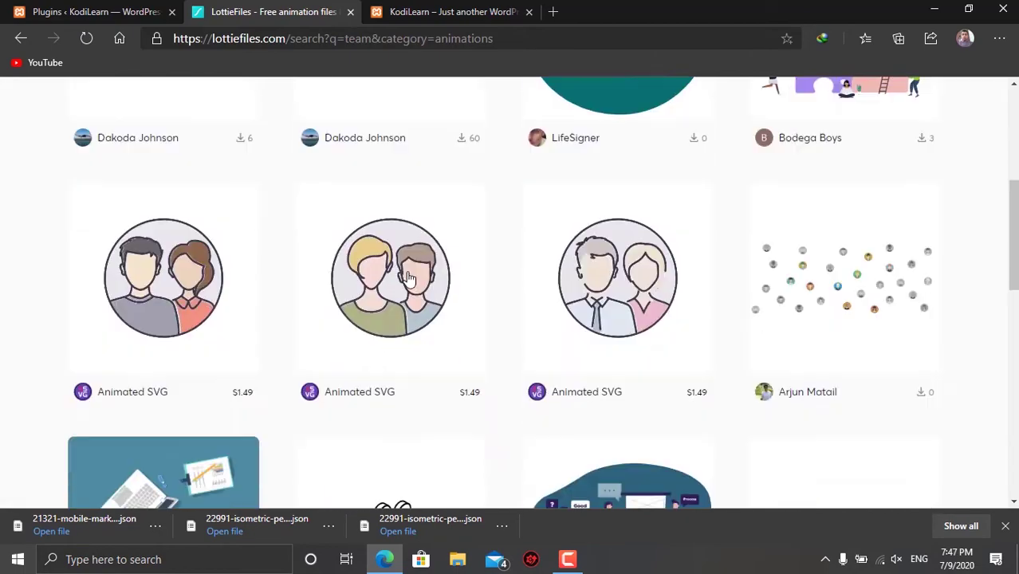
Browse the team search results and open the Teamwork animation by Wibby Creative.
{"action": "scroll", "coordinate": [648, 276], "scroll_direction": "down", "scroll_amount": 4}
{"action": "scroll", "coordinate": [717, 234], "scroll_direction": "up", "scroll_amount": 2}
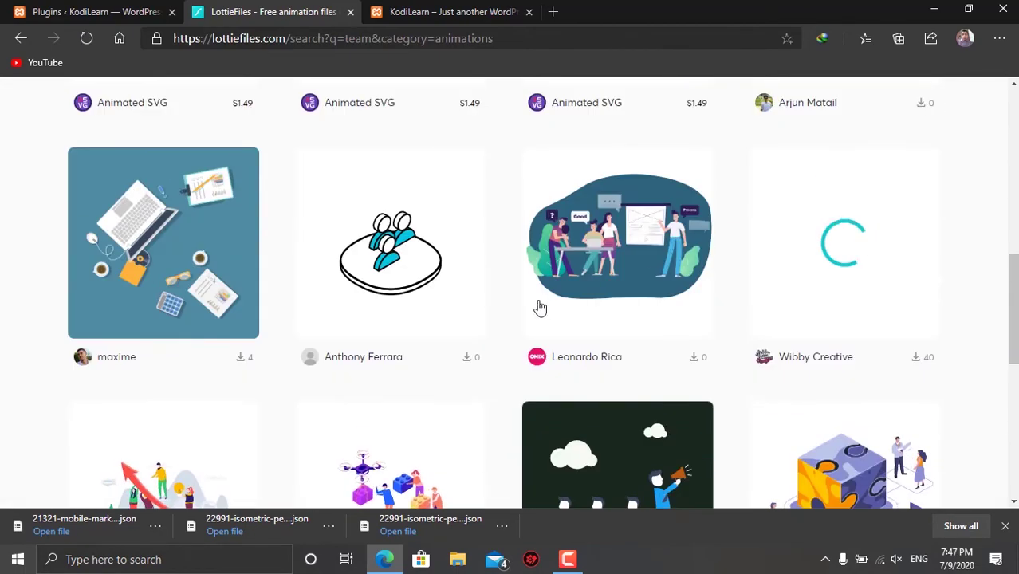
{"action": "scroll", "coordinate": [538, 308], "scroll_direction": "down", "scroll_amount": 2}
{"action": "scroll", "coordinate": [132, 291], "scroll_direction": "down", "scroll_amount": 2}
{"action": "scroll", "coordinate": [182, 255], "scroll_direction": "down", "scroll_amount": 2}
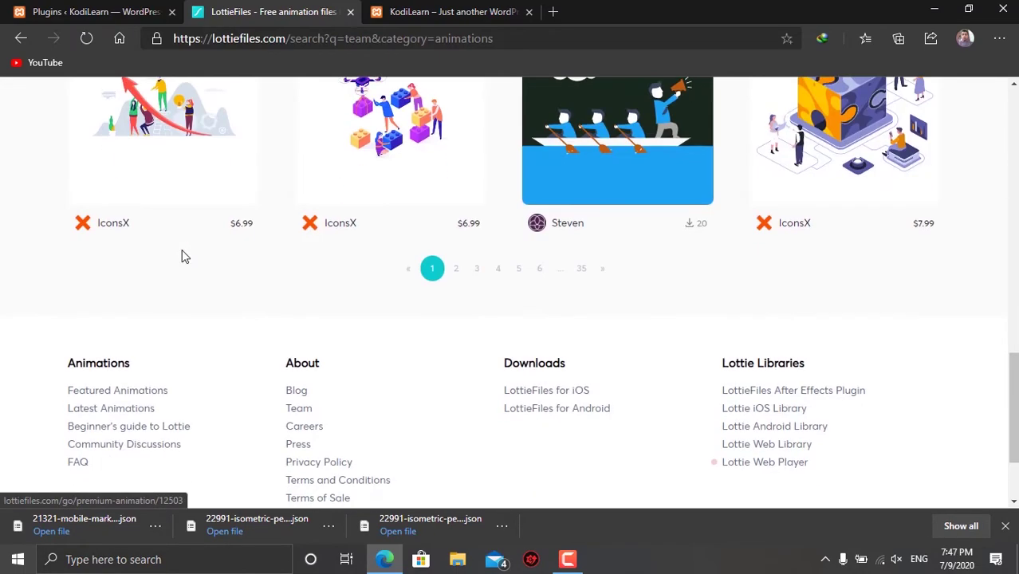
{"action": "scroll", "coordinate": [473, 316], "scroll_direction": "up", "scroll_amount": 3}
{"action": "scroll", "coordinate": [574, 335], "scroll_direction": "down", "scroll_amount": 1}
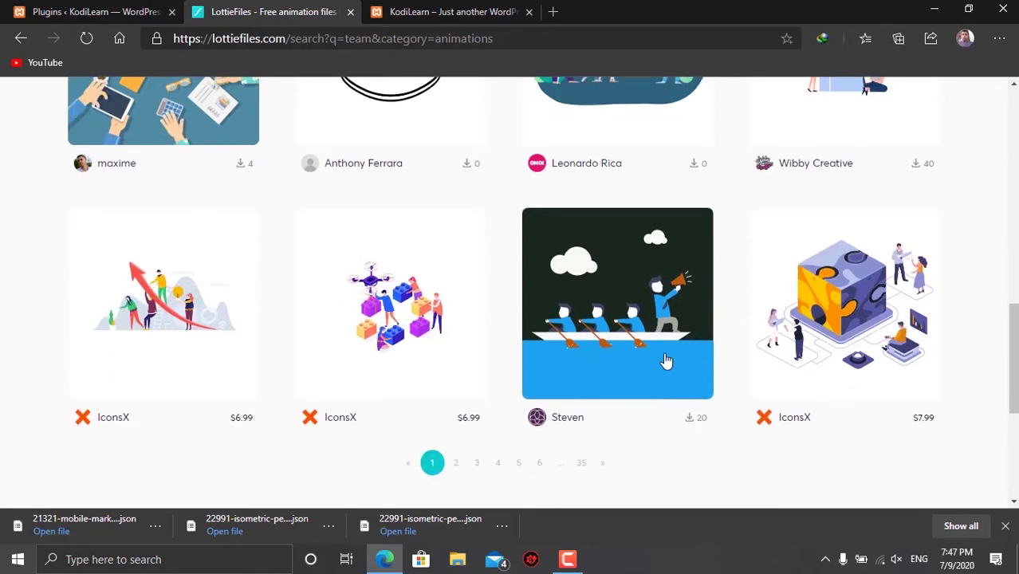
{"action": "scroll", "coordinate": [668, 358], "scroll_direction": "up", "scroll_amount": 2}
{"action": "scroll", "coordinate": [668, 358], "scroll_direction": "up", "scroll_amount": 2}
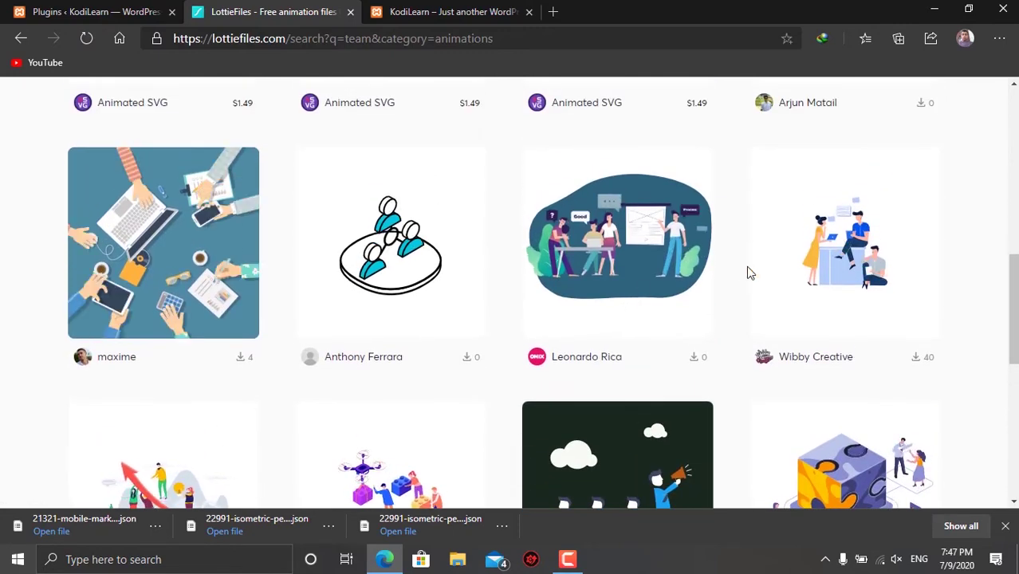
{"action": "left_click", "coordinate": [829, 237]}
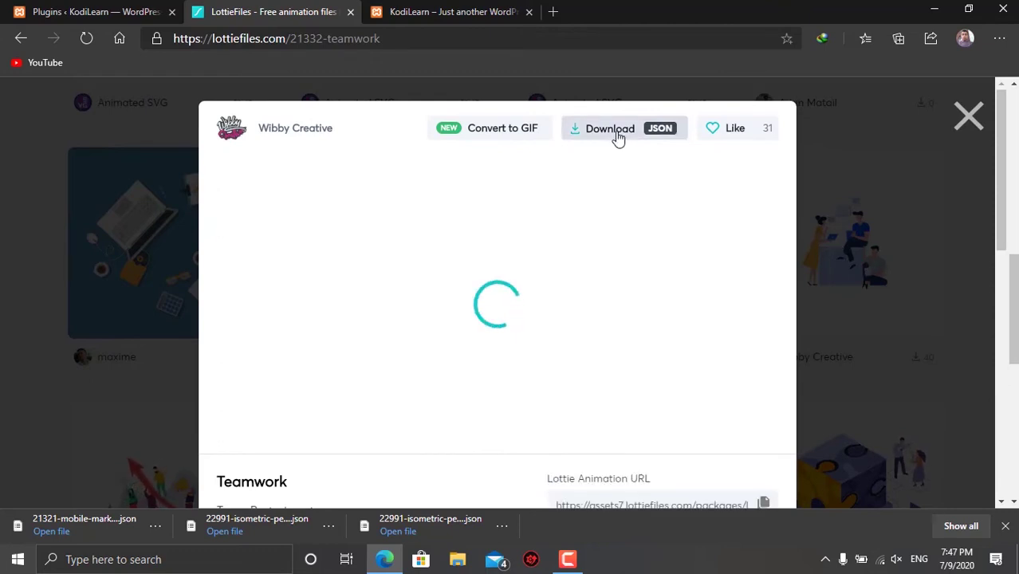
Download the Teamwork animation as Lottie JSON and close the LottieFiles page.
{"action": "left_click", "coordinate": [618, 135]}
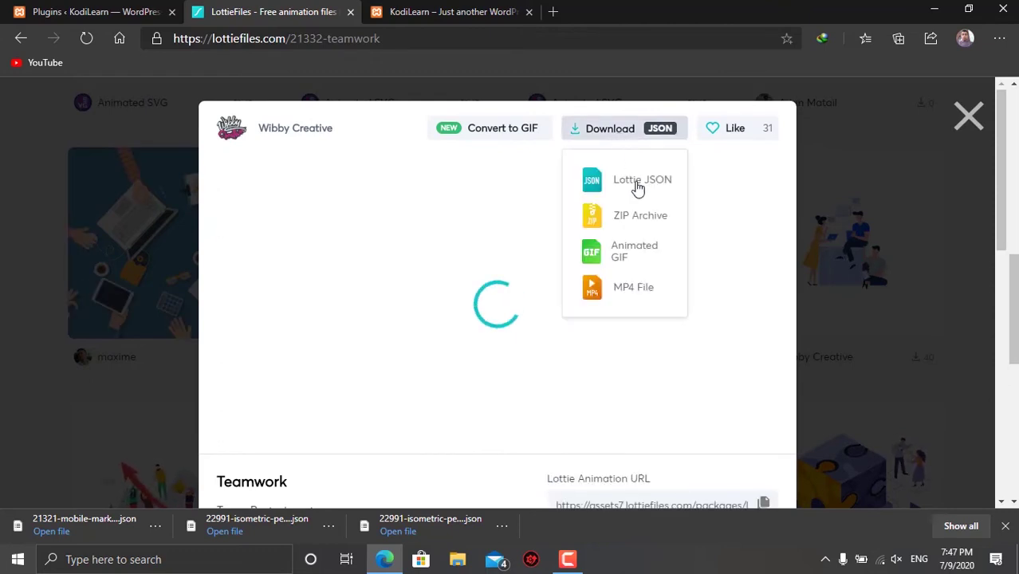
{"action": "left_click", "coordinate": [638, 186]}
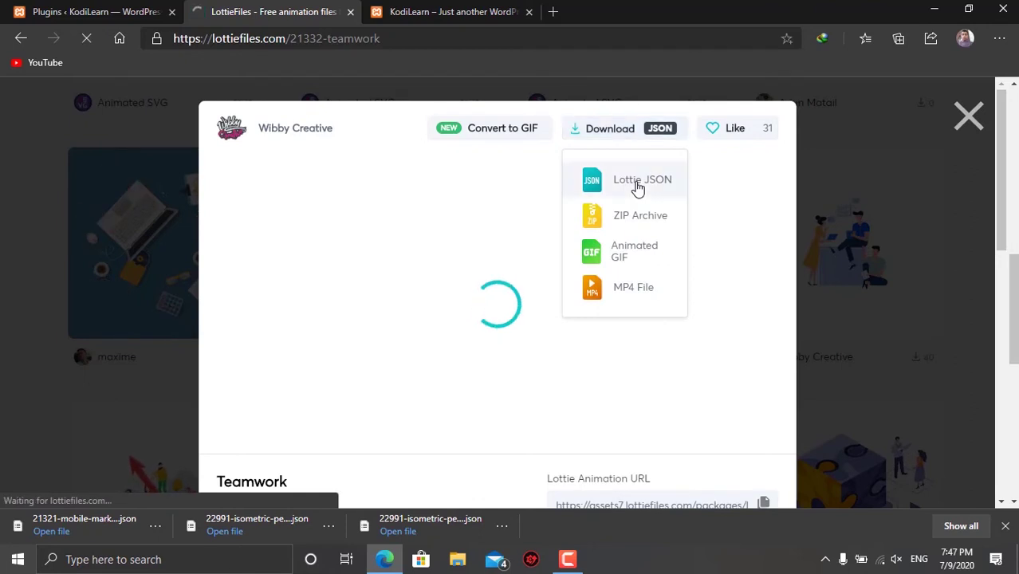
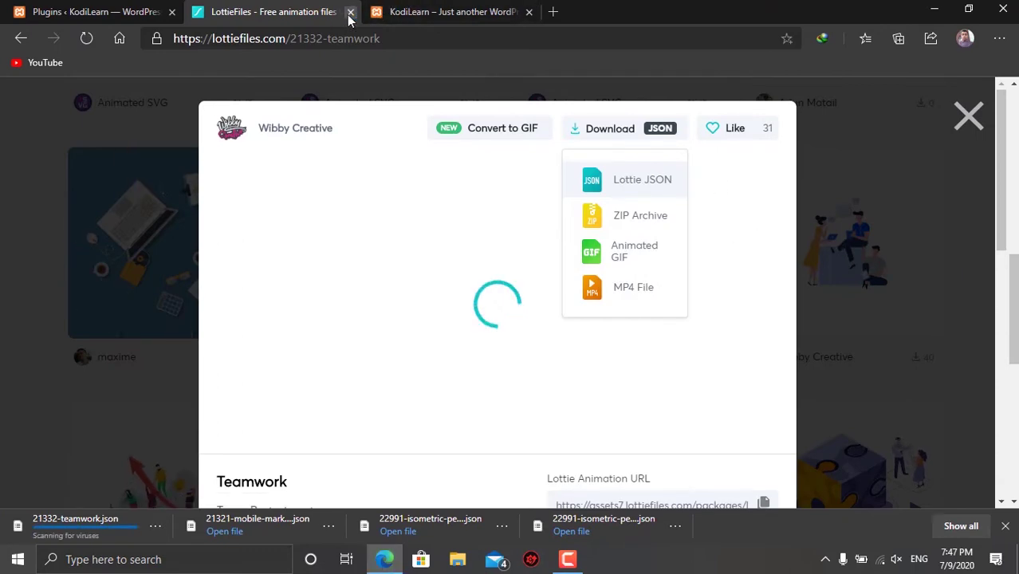
{"action": "key", "text": "ctrl+w"}
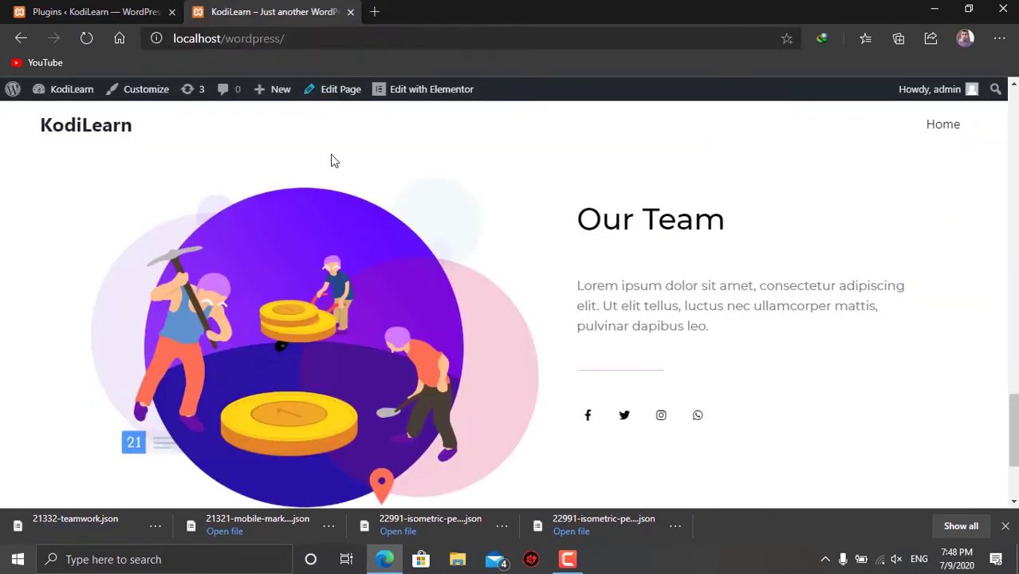
Look over the KodiLearn homepage sections, open the page for editing in Elementor and dismiss the downloads bar.
{"action": "scroll", "coordinate": [346, 266], "scroll_direction": "up", "scroll_amount": 15}
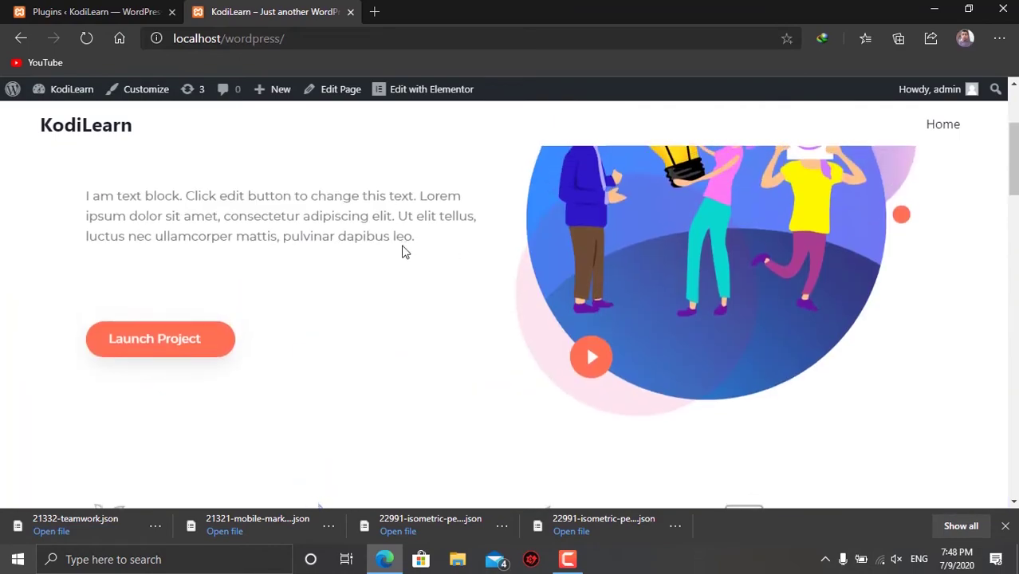
{"action": "scroll", "coordinate": [268, 266], "scroll_direction": "down", "scroll_amount": 20}
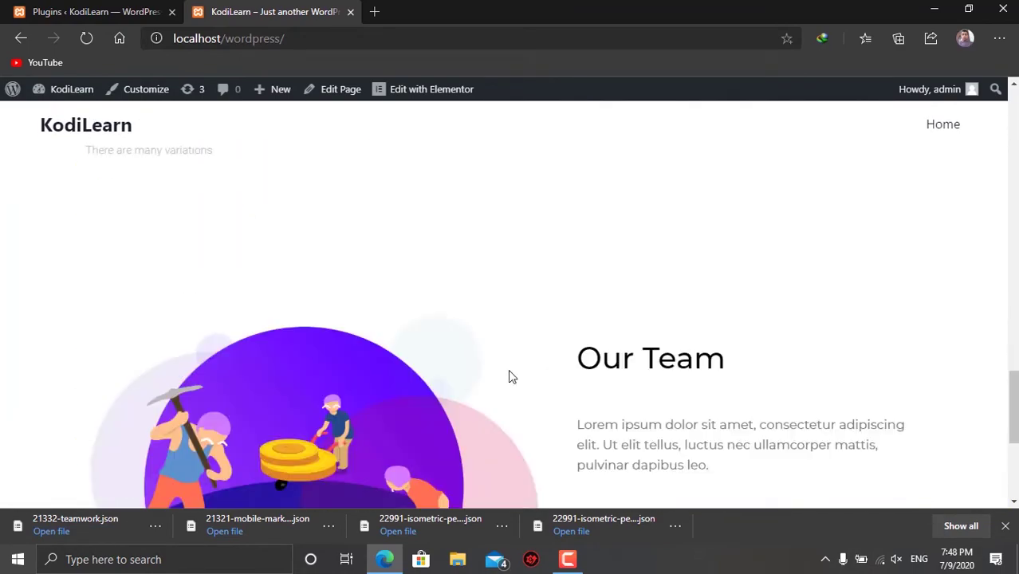
{"action": "scroll", "coordinate": [423, 348], "scroll_direction": "up", "scroll_amount": 15}
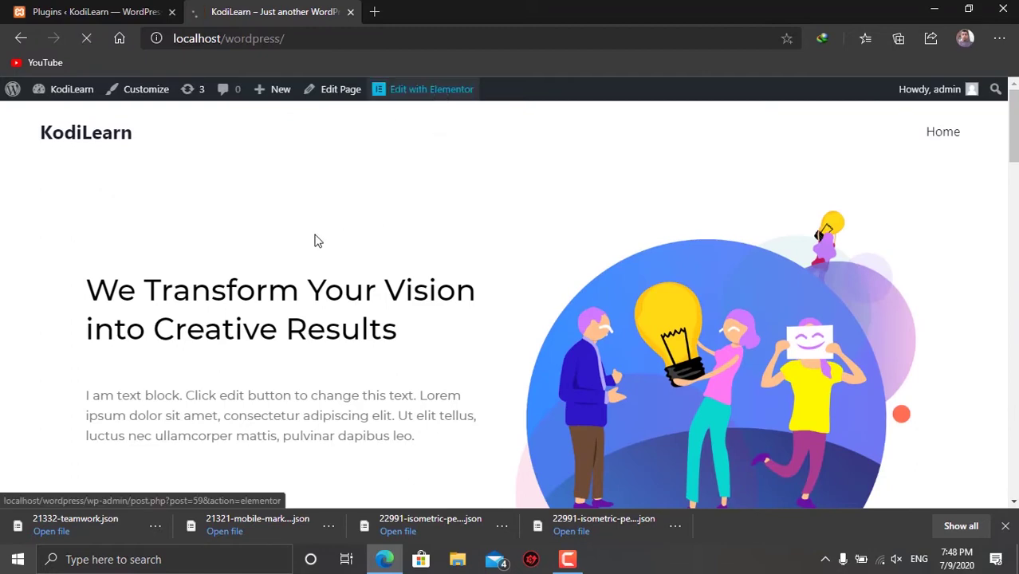
{"action": "left_click", "coordinate": [1007, 527]}
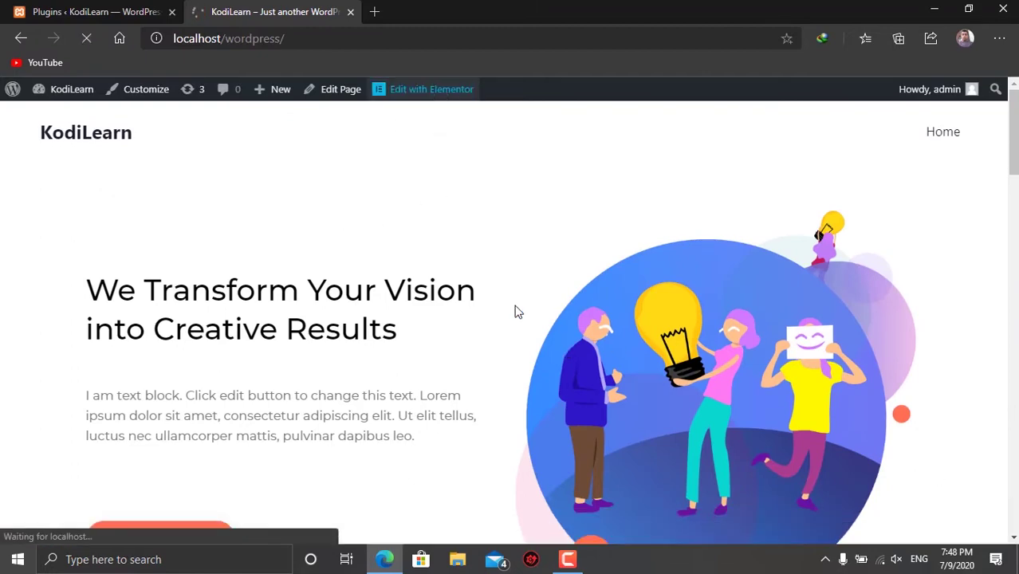
{"action": "scroll", "coordinate": [489, 312], "scroll_direction": "down", "scroll_amount": 10}
{"action": "scroll", "coordinate": [490, 312], "scroll_direction": "down", "scroll_amount": 10}
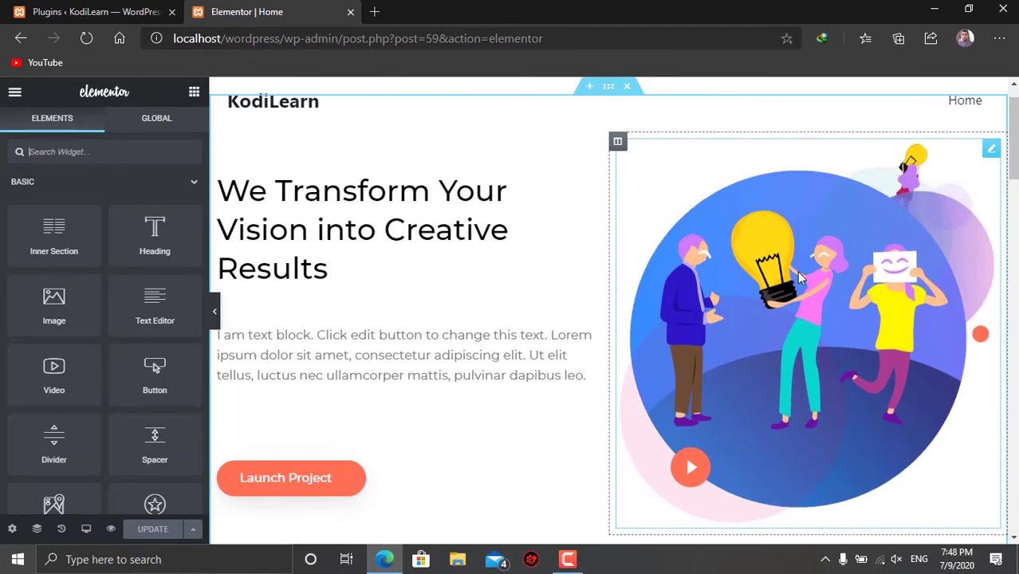
Delete the hero section's illustration and place a Lottie widget in its empty column.
{"action": "left_click", "coordinate": [770, 267]}
{"action": "key", "text": "Delete"}
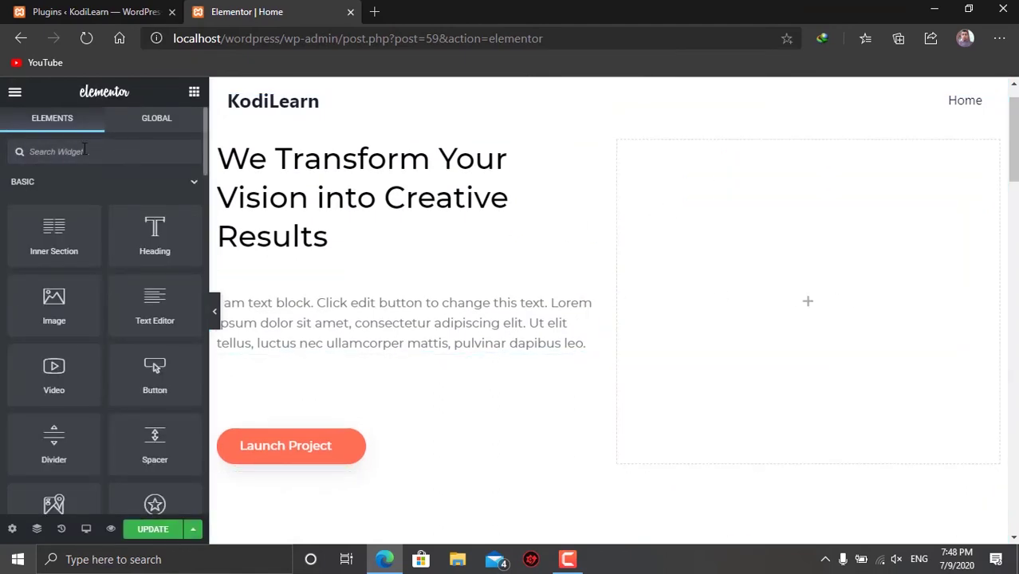
{"action": "type", "text": "lay"}
{"action": "key", "text": "BackSpace"}
{"action": "type", "text": "o"}
{"action": "key", "text": "BackSpace"}
{"action": "key", "text": "BackSpace"}
{"action": "type", "text": "ot"}
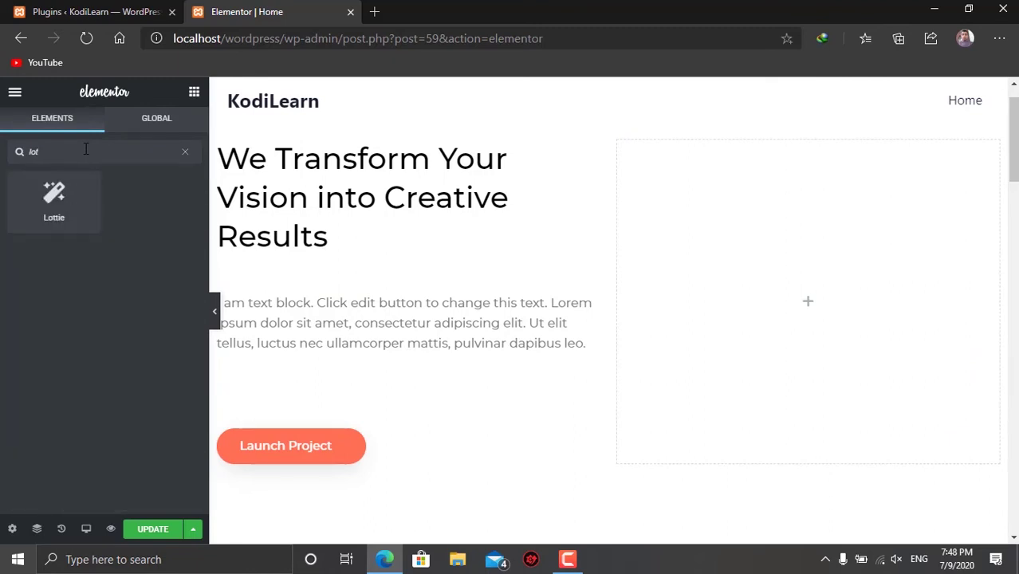
{"action": "left_click_drag", "start_coordinate": [28, 209], "coordinate": [826, 300]}
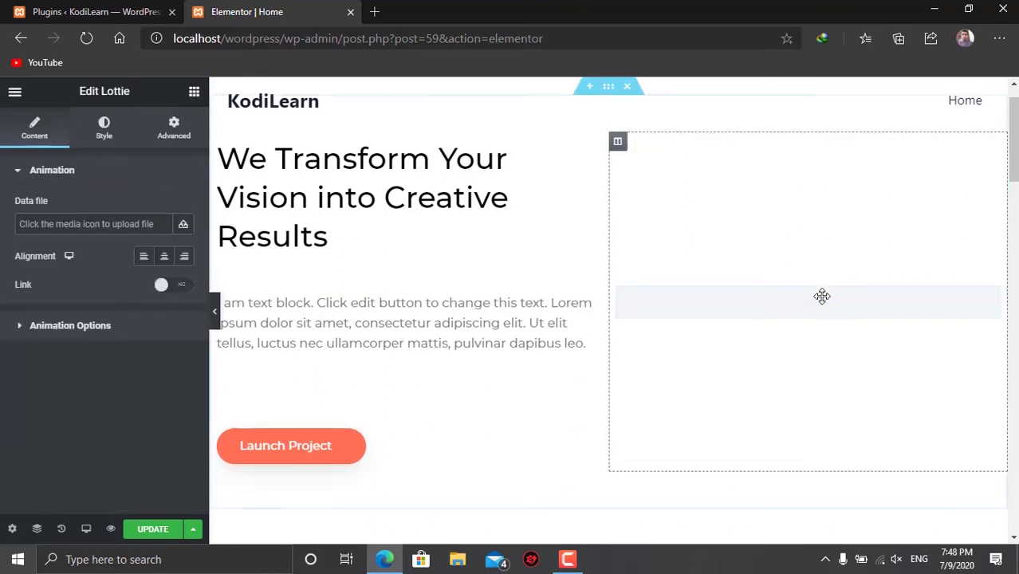
Upload the downloaded JSON animations from Downloads and insert 22991-isometric-people-working-with-technology.json as the hero Lottie widget's data file.
{"action": "left_click", "coordinate": [183, 226]}
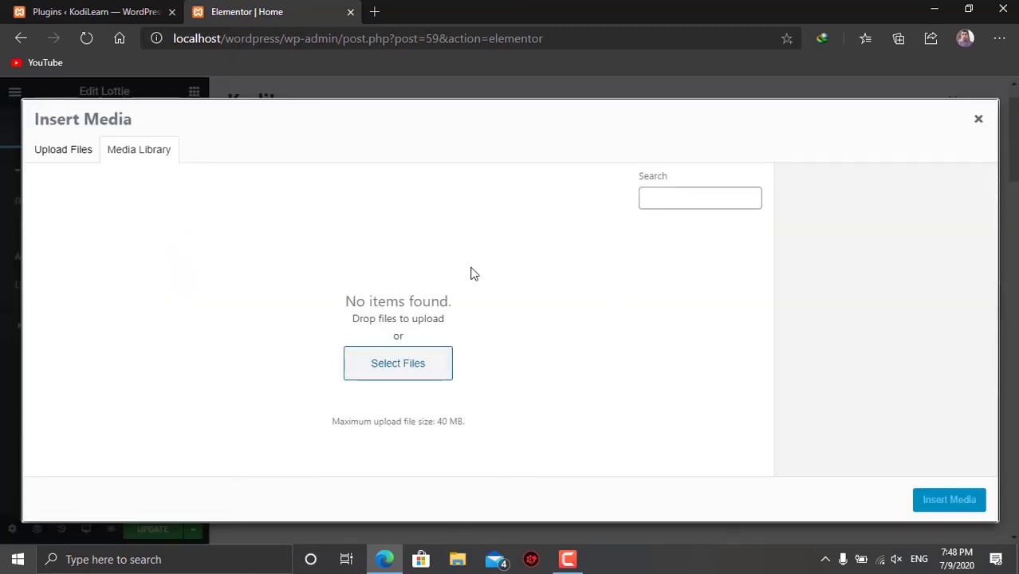
{"action": "left_click", "coordinate": [397, 381]}
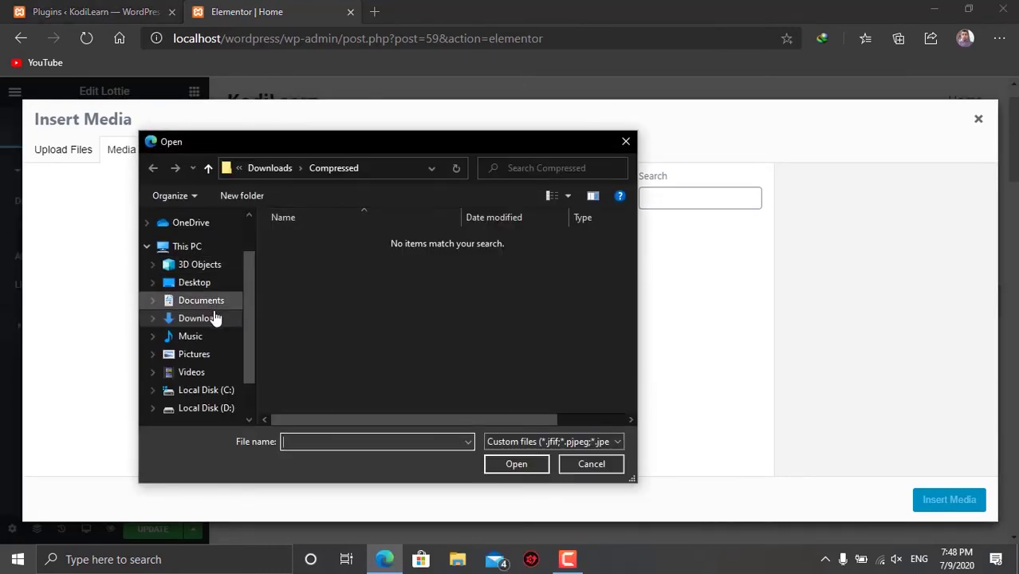
{"action": "left_click", "coordinate": [220, 319]}
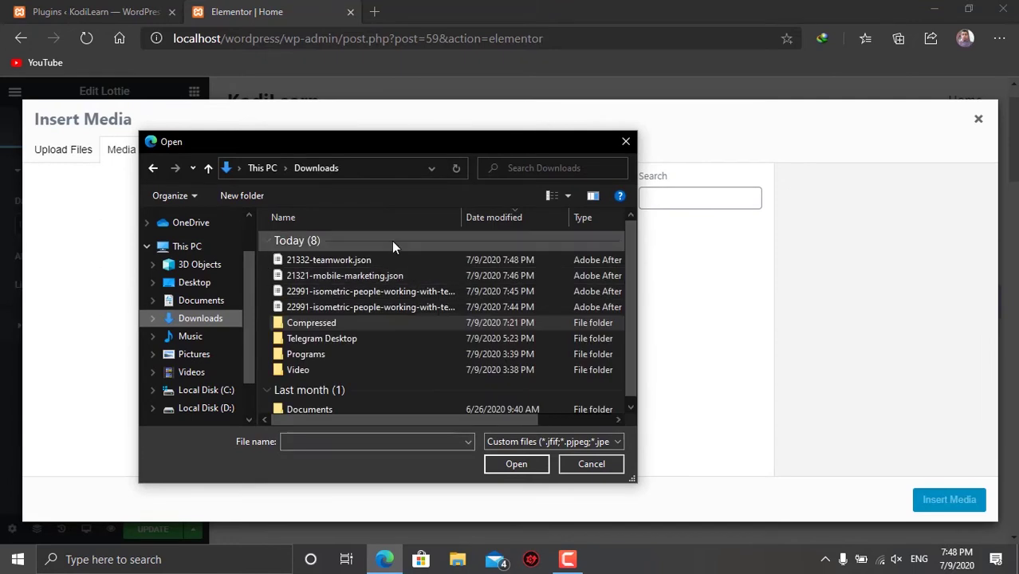
{"action": "double_click", "coordinate": [430, 307]}
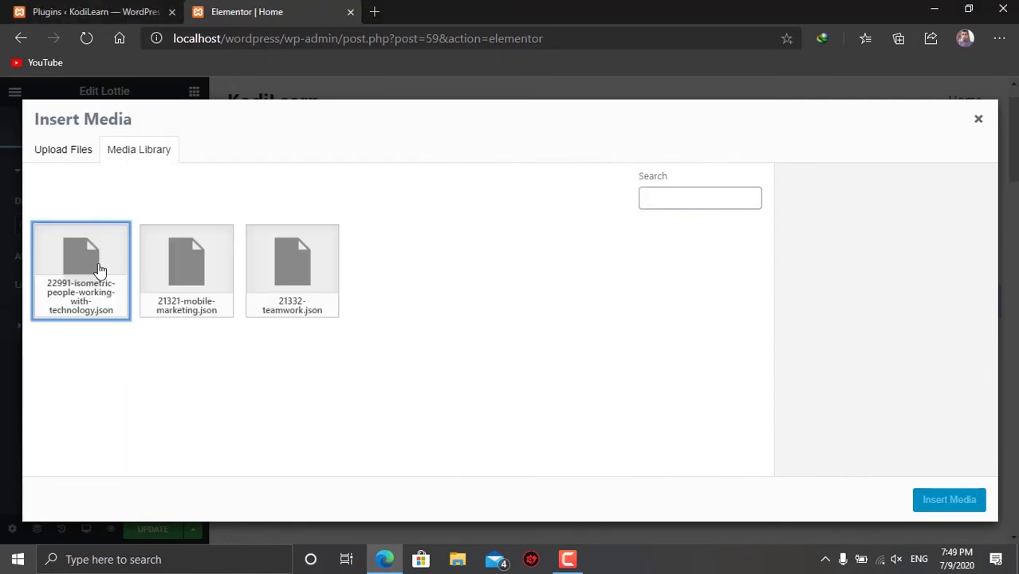
{"action": "left_click", "coordinate": [948, 500]}
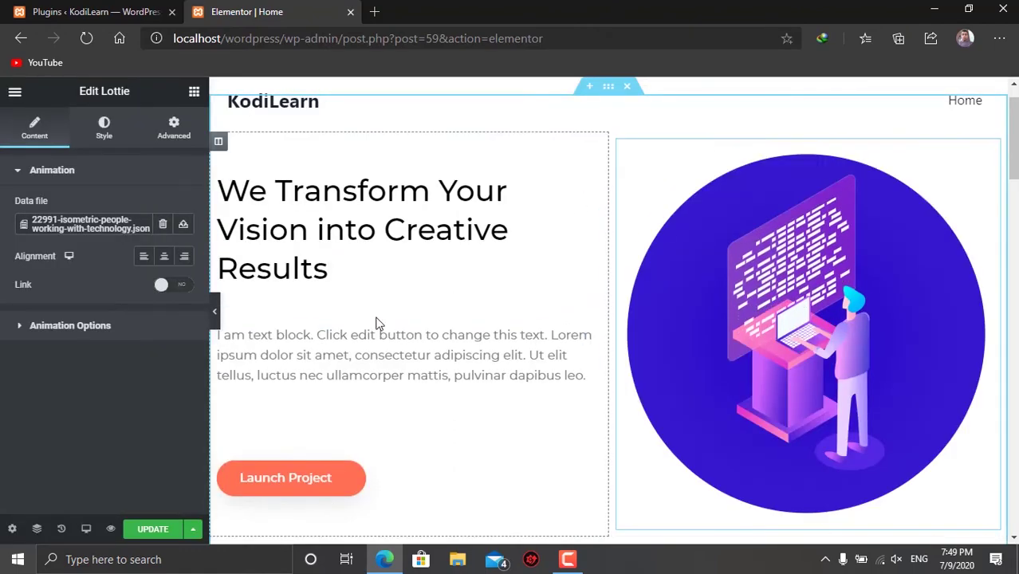
Center-align the hero Lottie animation, and switch its link option on and back off.
{"action": "scroll", "coordinate": [394, 341], "scroll_direction": "down", "scroll_amount": 2}
{"action": "scroll", "coordinate": [393, 340], "scroll_direction": "up", "scroll_amount": 3}
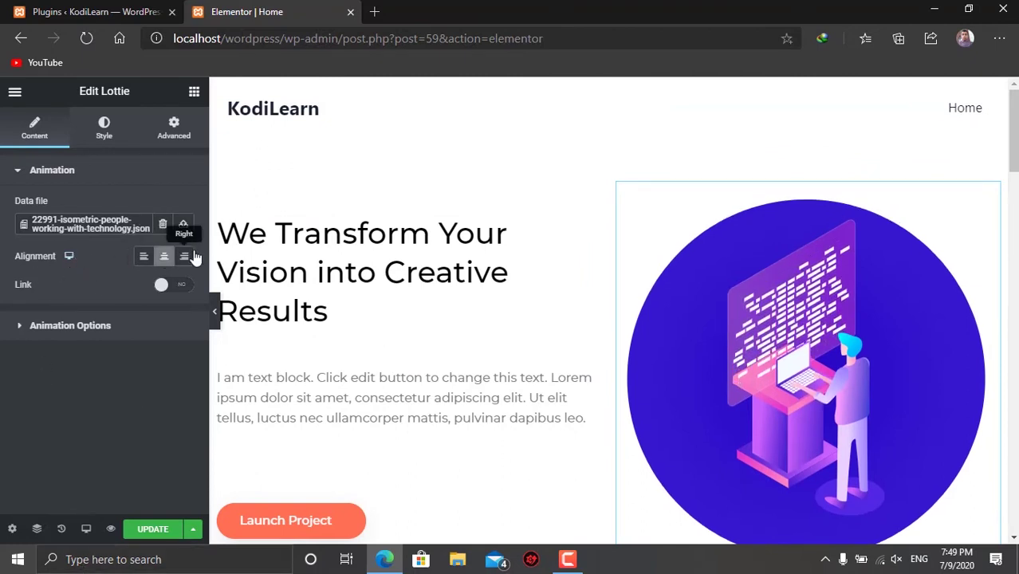
{"action": "left_click", "coordinate": [165, 287]}
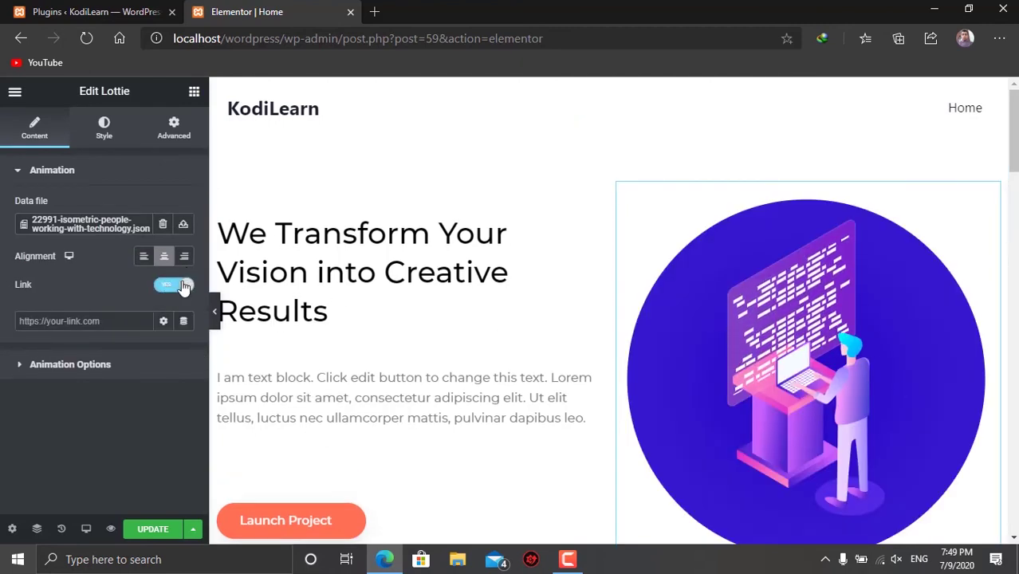
{"action": "left_click", "coordinate": [174, 285]}
Enable looping in the hero Lottie widget's animation options and check the playback.
{"action": "left_click", "coordinate": [71, 327]}
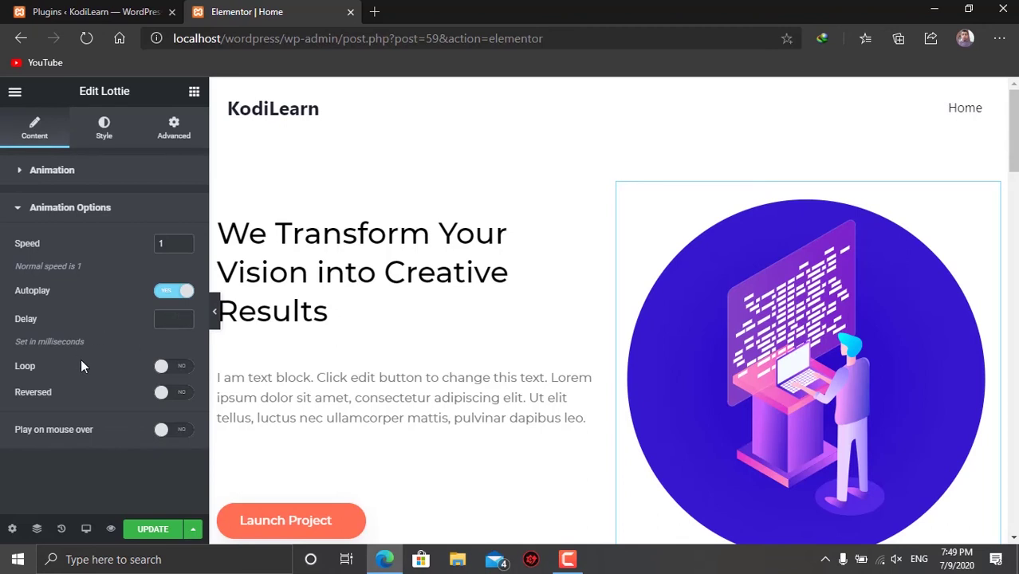
{"action": "left_click", "coordinate": [179, 371]}
{"action": "scroll", "coordinate": [409, 364], "scroll_direction": "down", "scroll_amount": 1}
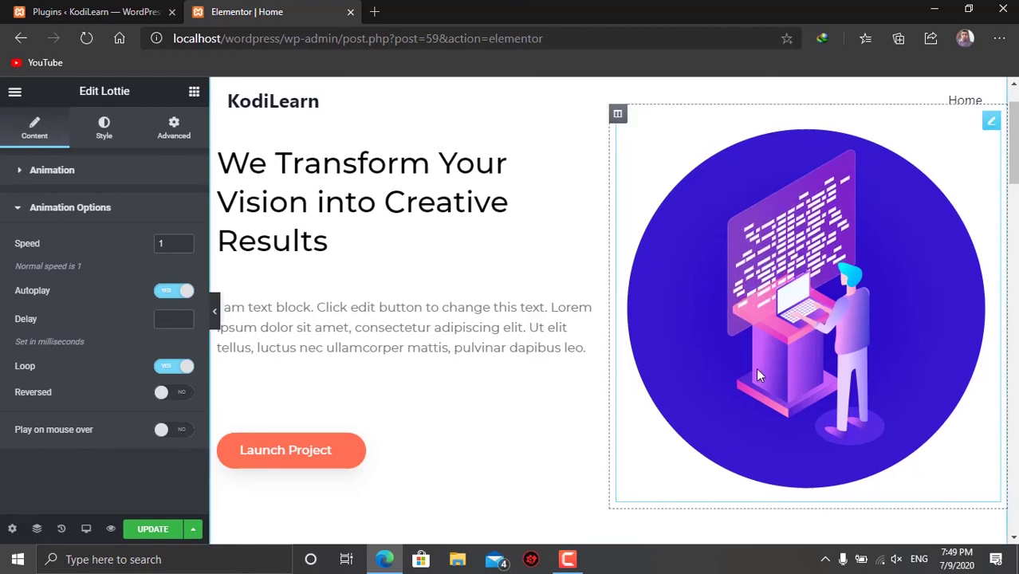
{"action": "scroll", "coordinate": [247, 289], "scroll_direction": "up", "scroll_amount": 1}
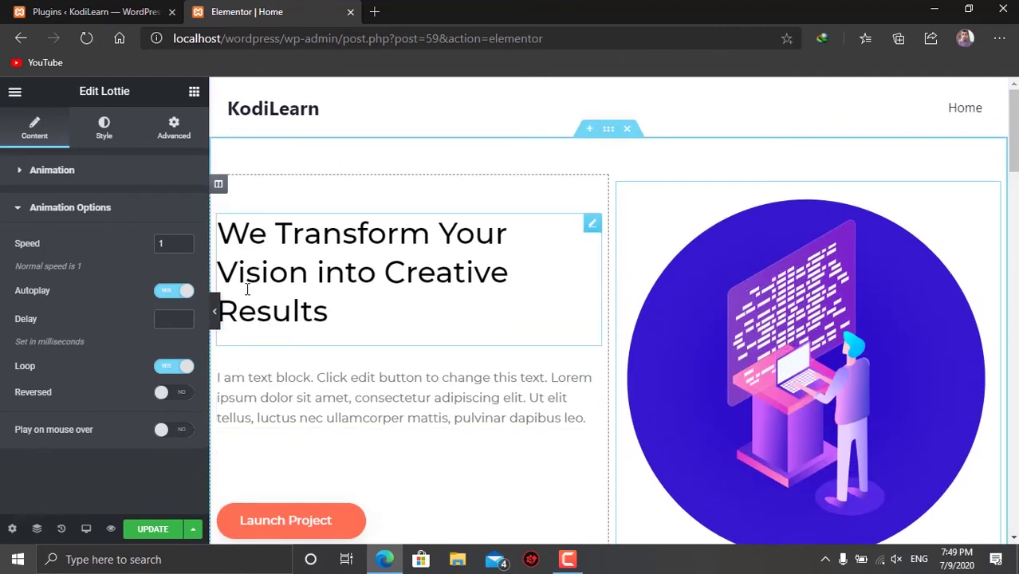
Set the hero Lottie animation's width to 100% and look through its remaining style options.
{"action": "left_click", "coordinate": [105, 132]}
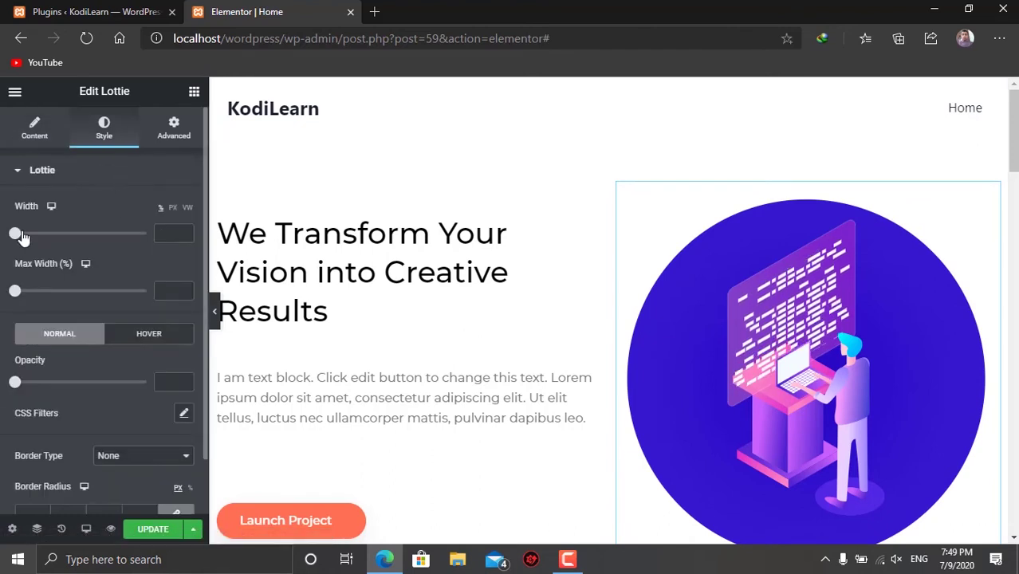
{"action": "left_click_drag", "start_coordinate": [24, 235], "coordinate": [462, 296]}
{"action": "scroll", "coordinate": [462, 297], "scroll_direction": "down", "scroll_amount": 4}
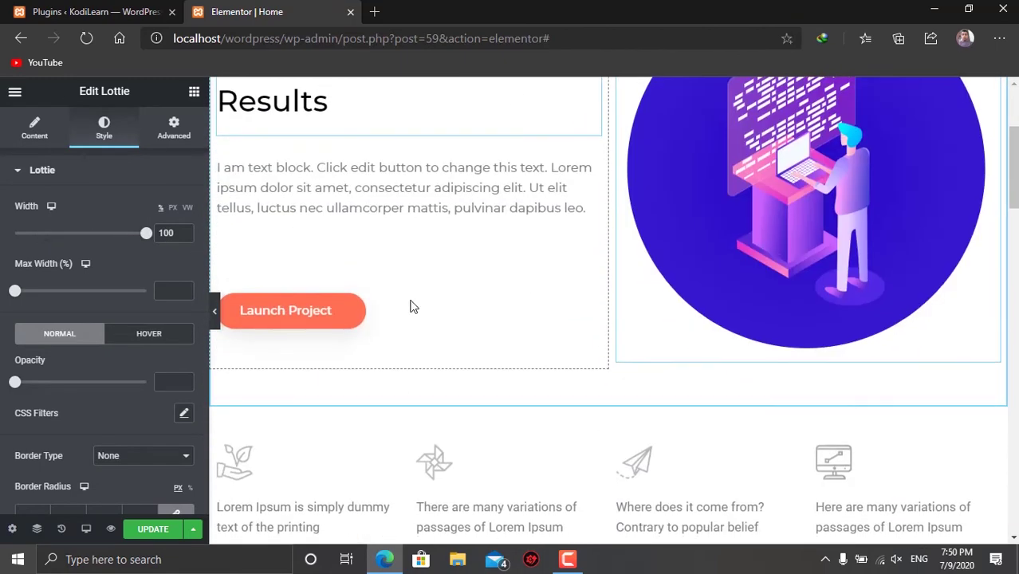
{"action": "scroll", "coordinate": [712, 298], "scroll_direction": "up", "scroll_amount": 4}
{"action": "scroll", "coordinate": [134, 381], "scroll_direction": "down", "scroll_amount": 1}
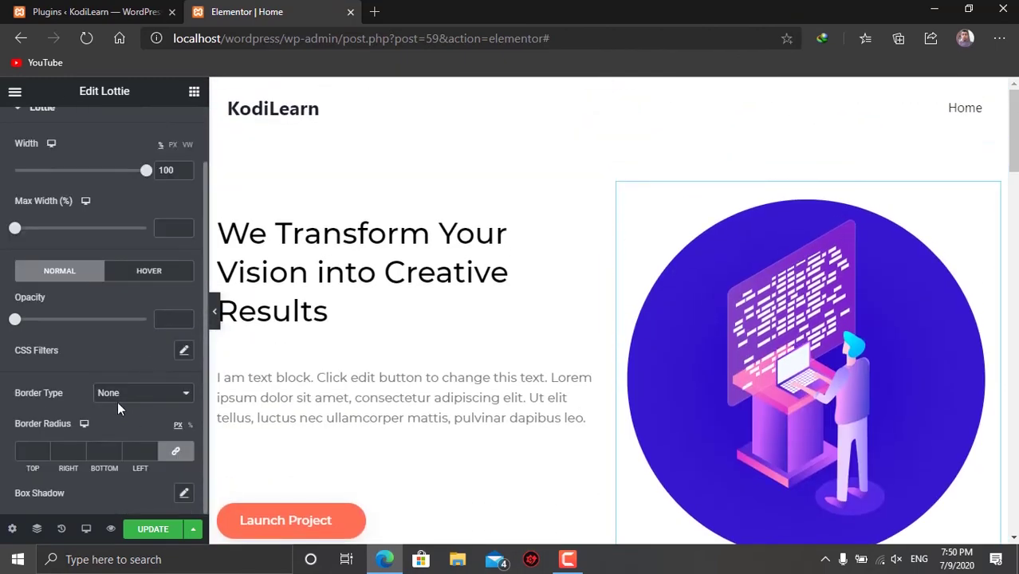
{"action": "scroll", "coordinate": [151, 390], "scroll_direction": "up", "scroll_amount": 1}
Check the Lottie widget's advanced settings, save the page update and go to the Applications section.
{"action": "left_click", "coordinate": [169, 136]}
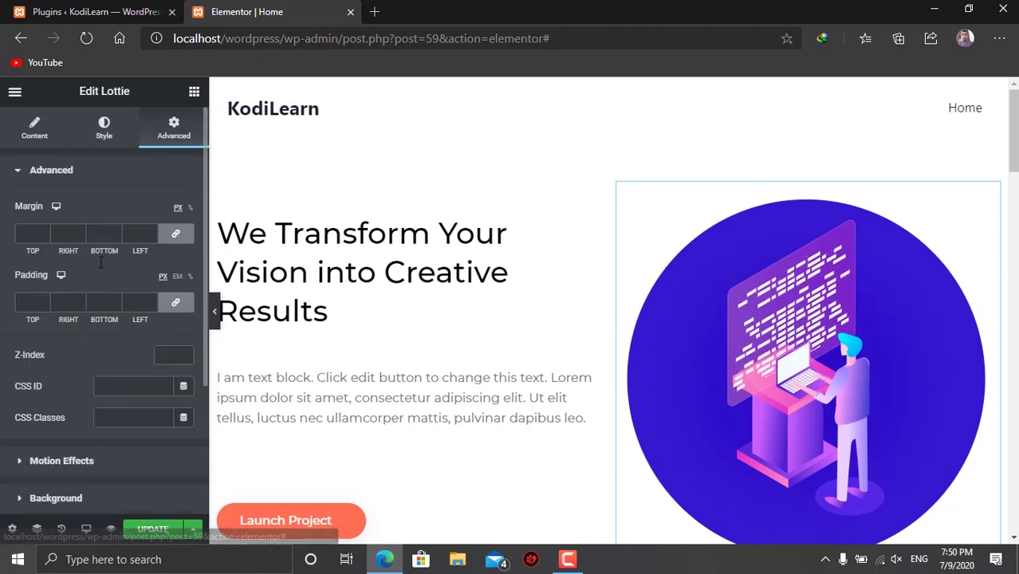
{"action": "left_click", "coordinate": [154, 530]}
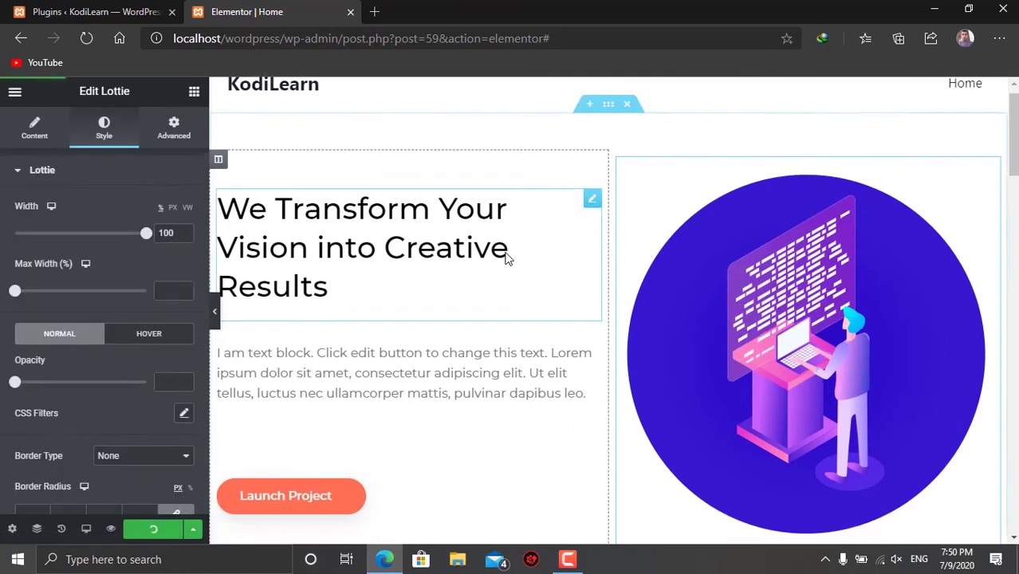
{"action": "scroll", "coordinate": [502, 303], "scroll_direction": "down", "scroll_amount": 8}
{"action": "scroll", "coordinate": [507, 340], "scroll_direction": "down", "scroll_amount": 6}
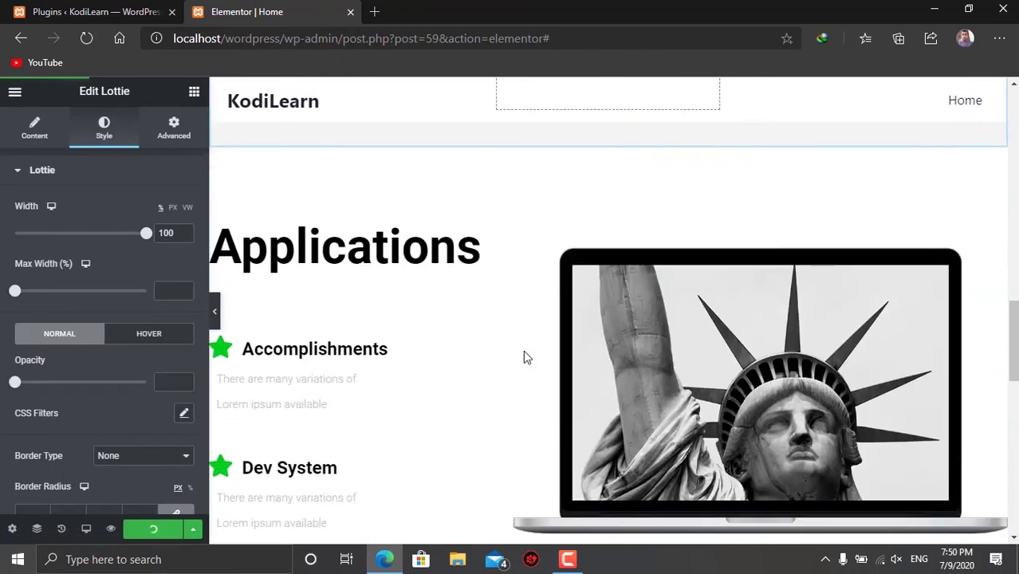
Delete the laptop image in the Applications section and put a Lottie widget in the emptied column.
{"action": "left_click", "coordinate": [713, 357]}
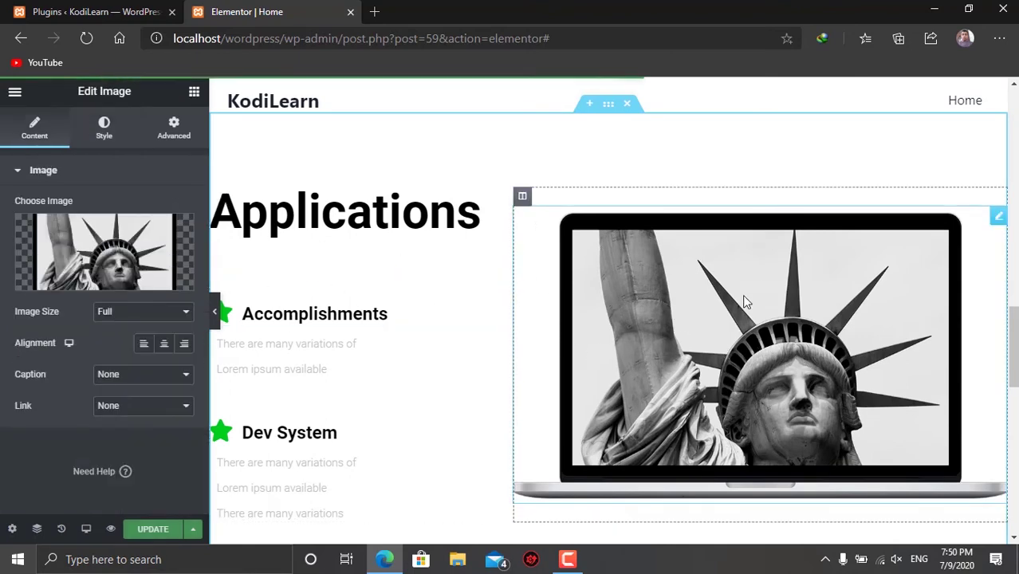
{"action": "key", "text": "Delete"}
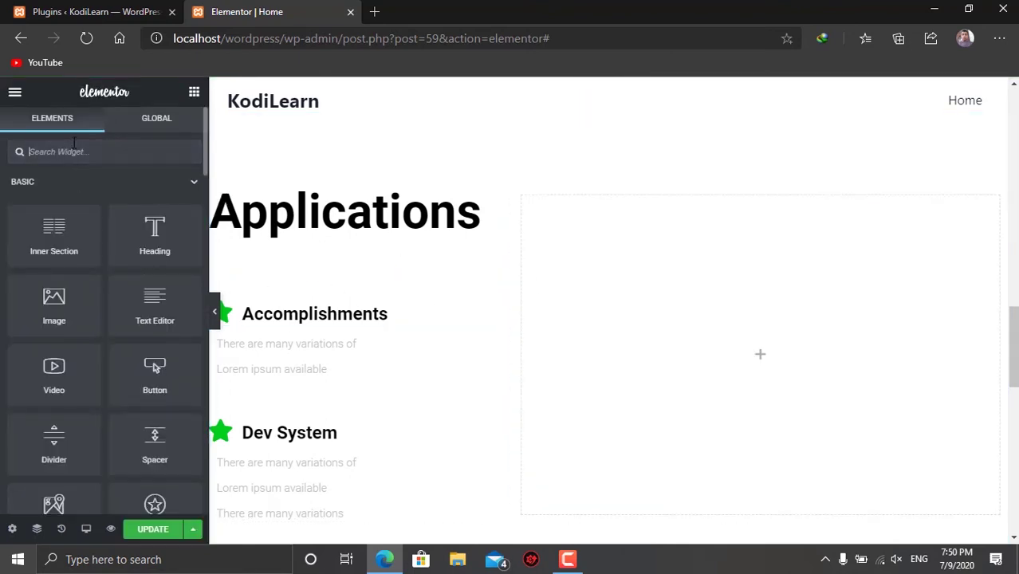
{"action": "type", "text": "lot"}
{"action": "left_click_drag", "start_coordinate": [141, 231], "coordinate": [727, 353]}
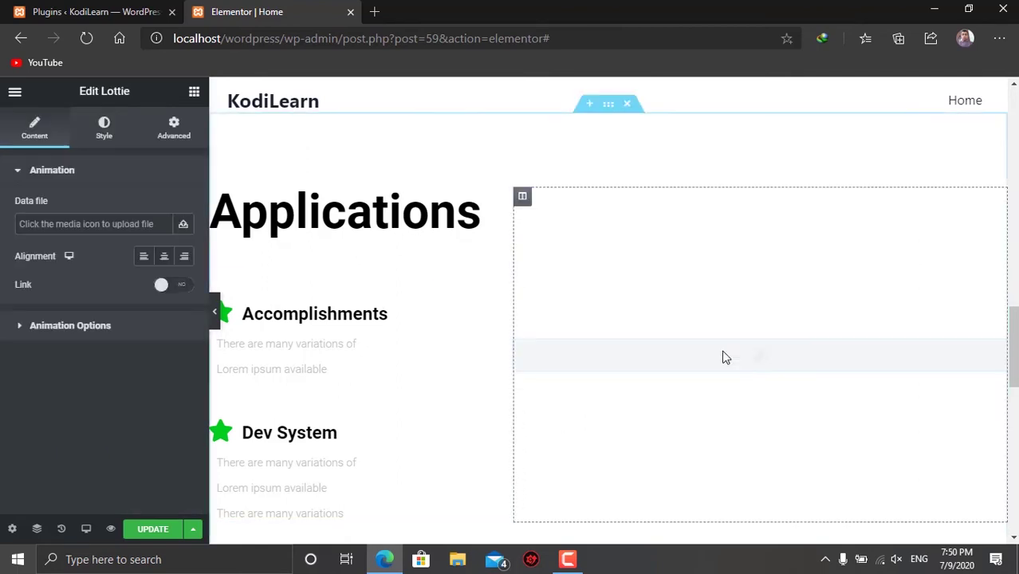
Load 21321-mobile-marketing.json from the media library as the Applications Lottie widget's data file.
{"action": "left_click", "coordinate": [179, 224]}
{"action": "left_click", "coordinate": [205, 263]}
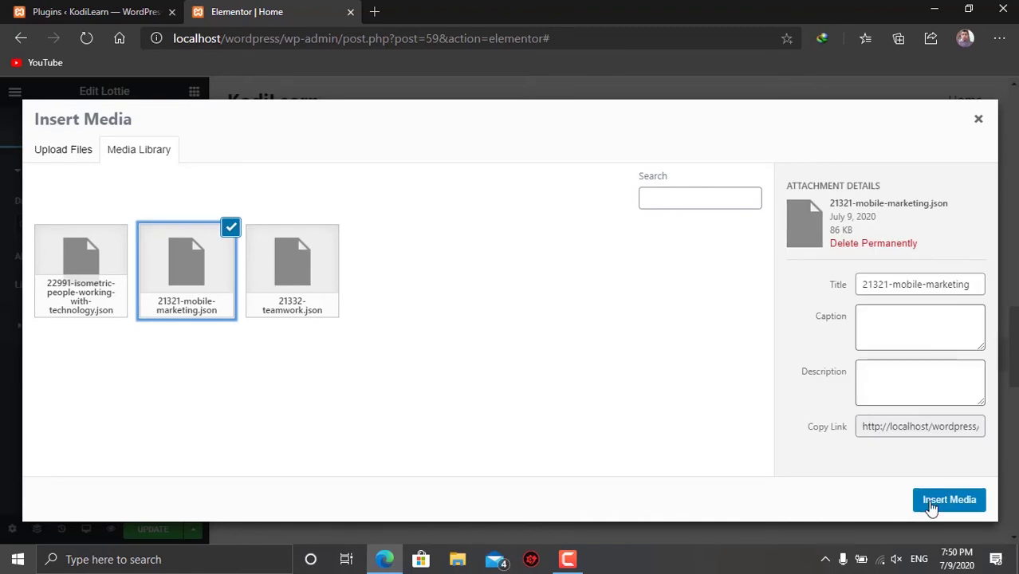
{"action": "left_click", "coordinate": [949, 500]}
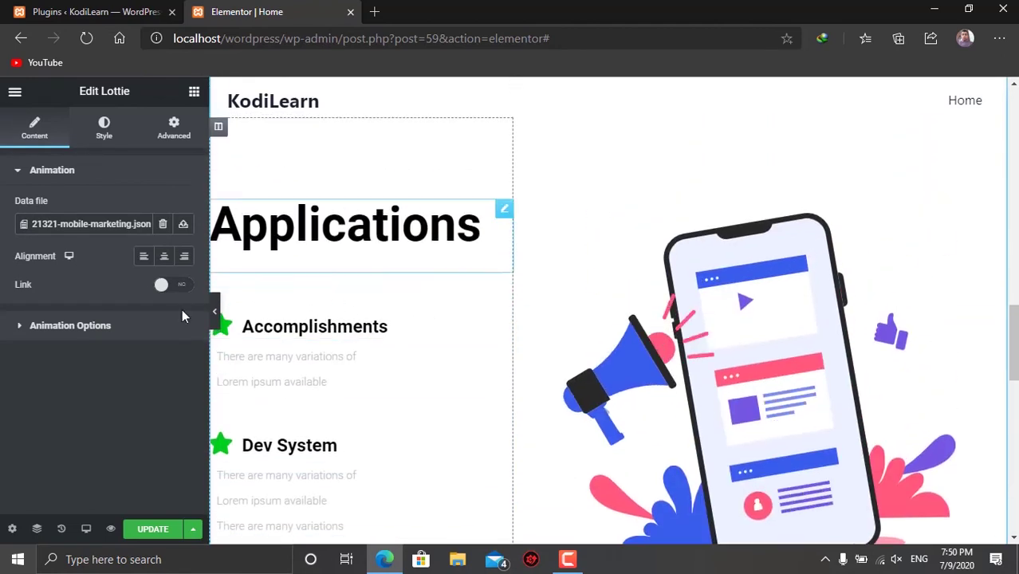
Enable looping for the Applications Lottie animation and set its width to 76%.
{"action": "left_click", "coordinate": [85, 329]}
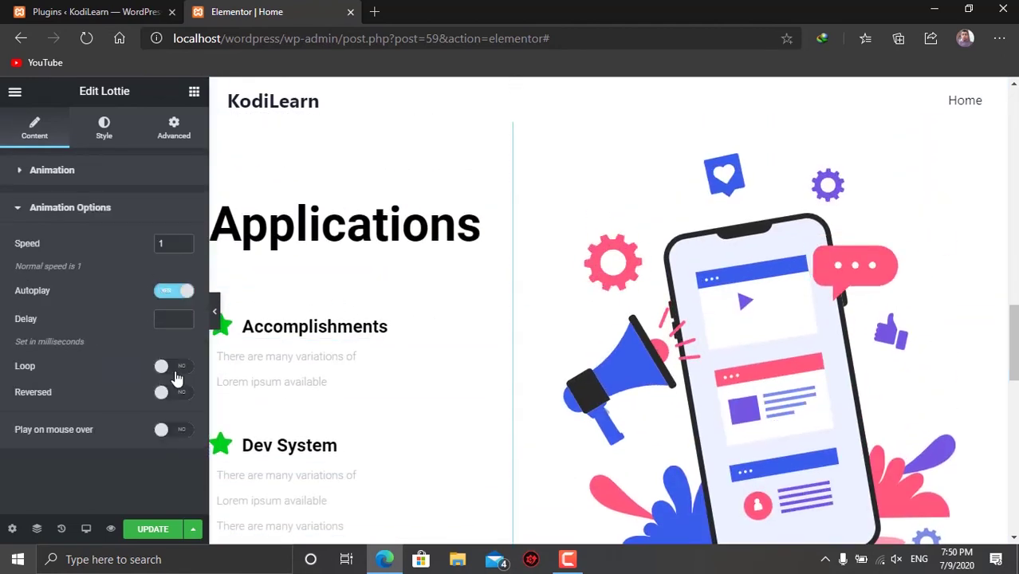
{"action": "left_click", "coordinate": [164, 367]}
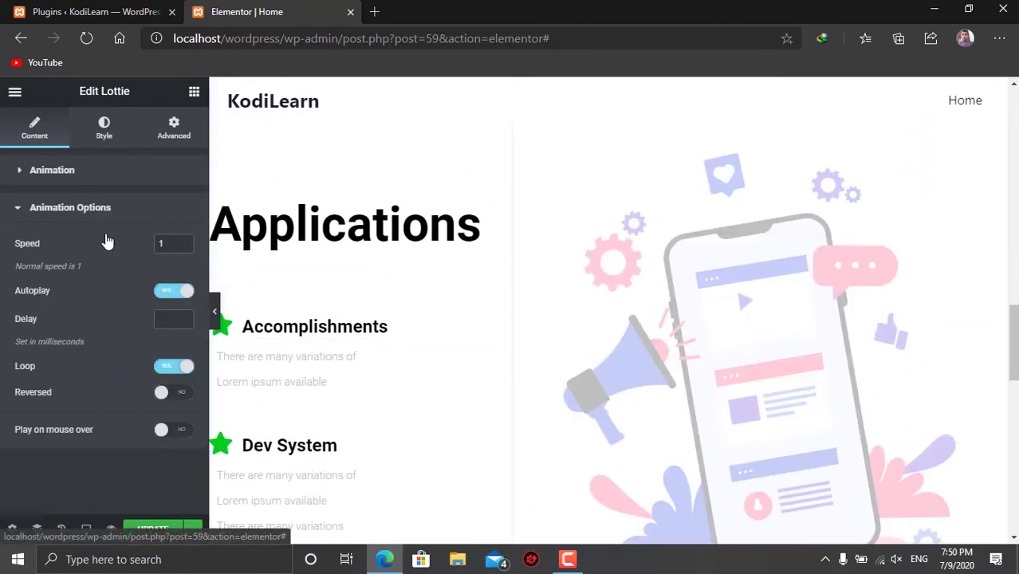
{"action": "left_click_drag", "start_coordinate": [20, 247], "coordinate": [114, 249]}
Delete the coin-mining illustration in the Our Team section and place a Lottie widget in its column.
{"action": "scroll", "coordinate": [465, 281], "scroll_direction": "down", "scroll_amount": 7}
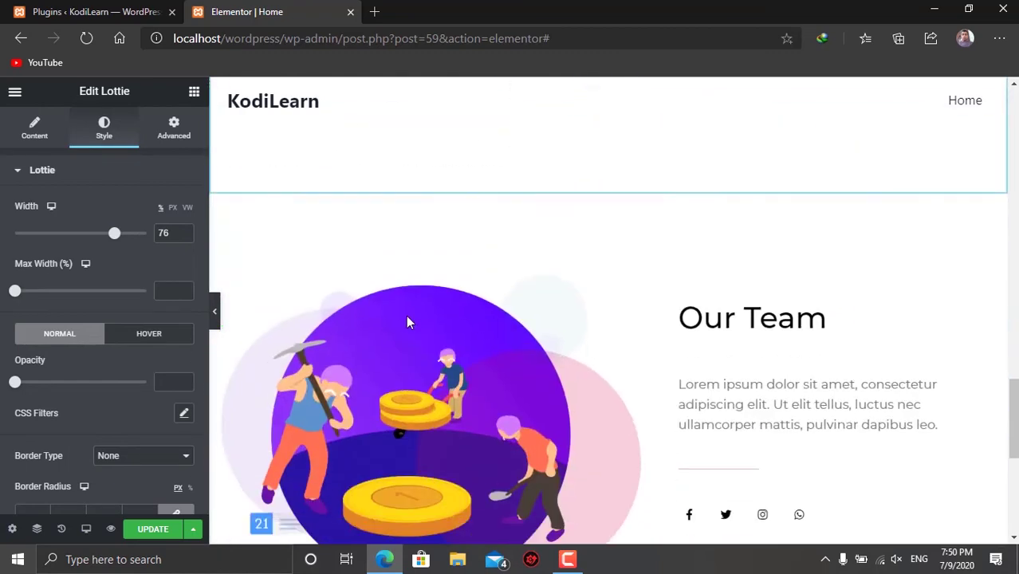
{"action": "left_click", "coordinate": [388, 381]}
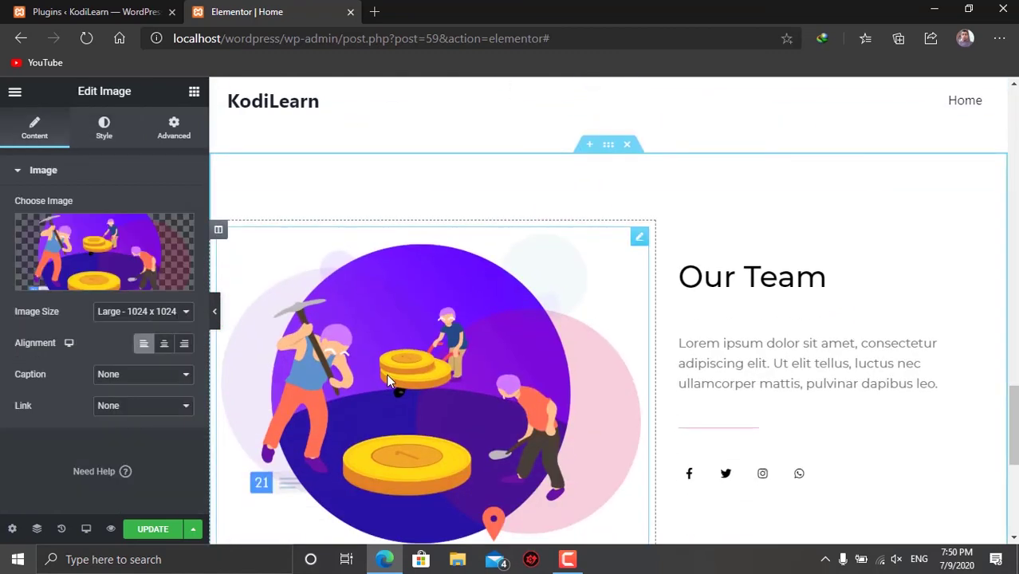
{"action": "scroll", "coordinate": [387, 381], "scroll_direction": "down", "scroll_amount": 3}
{"action": "scroll", "coordinate": [458, 343], "scroll_direction": "up", "scroll_amount": 2}
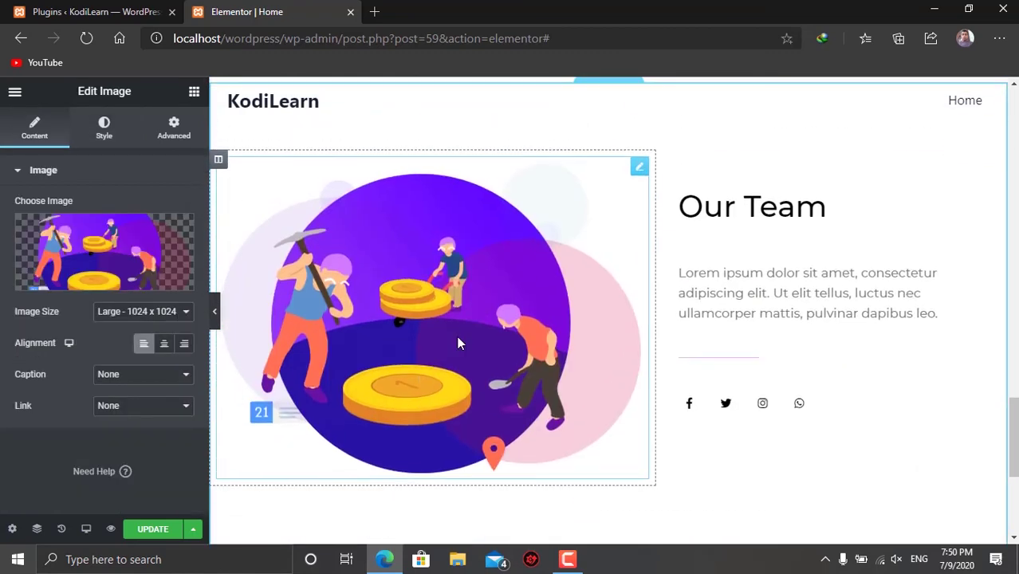
{"action": "right_click", "coordinate": [447, 265]}
{"action": "left_click", "coordinate": [478, 472]}
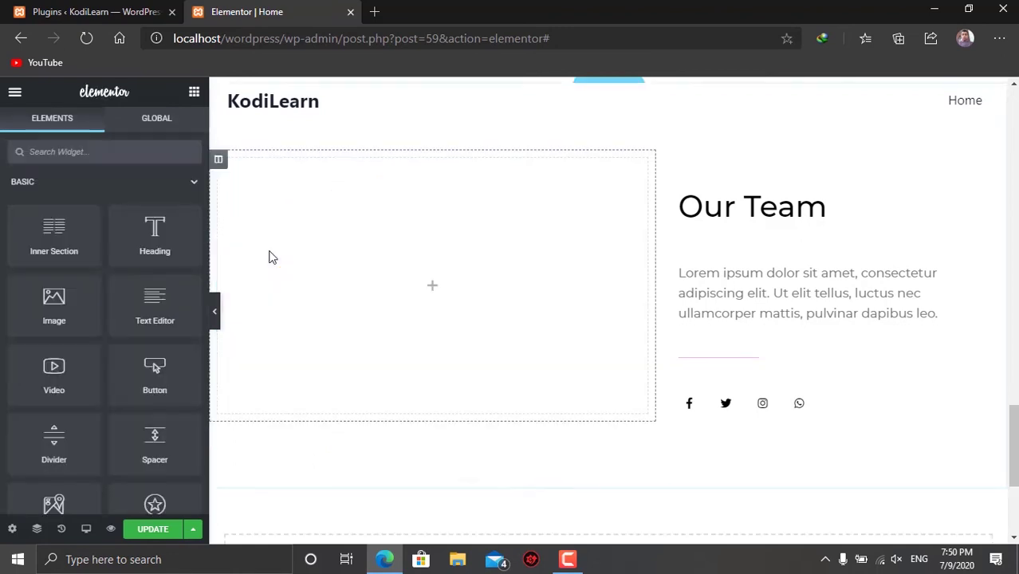
{"action": "left_click", "coordinate": [118, 151]}
{"action": "type", "text": "lott"}
{"action": "left_click_drag", "start_coordinate": [78, 216], "coordinate": [453, 241]}
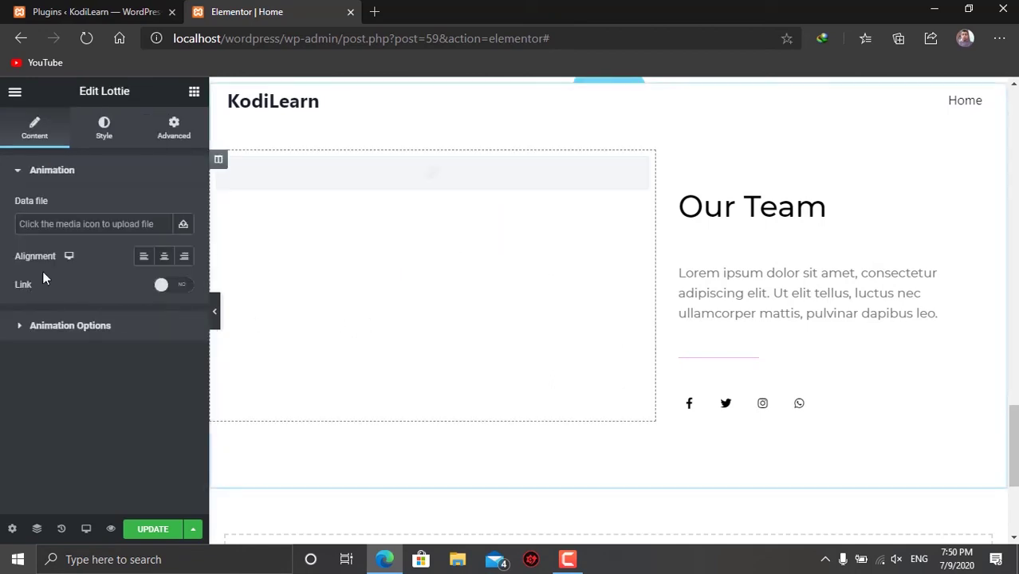
Load 21332-teamwork.json from the media library as the Our Team Lottie widget's data file.
{"action": "left_click", "coordinate": [183, 225]}
{"action": "left_click", "coordinate": [257, 298]}
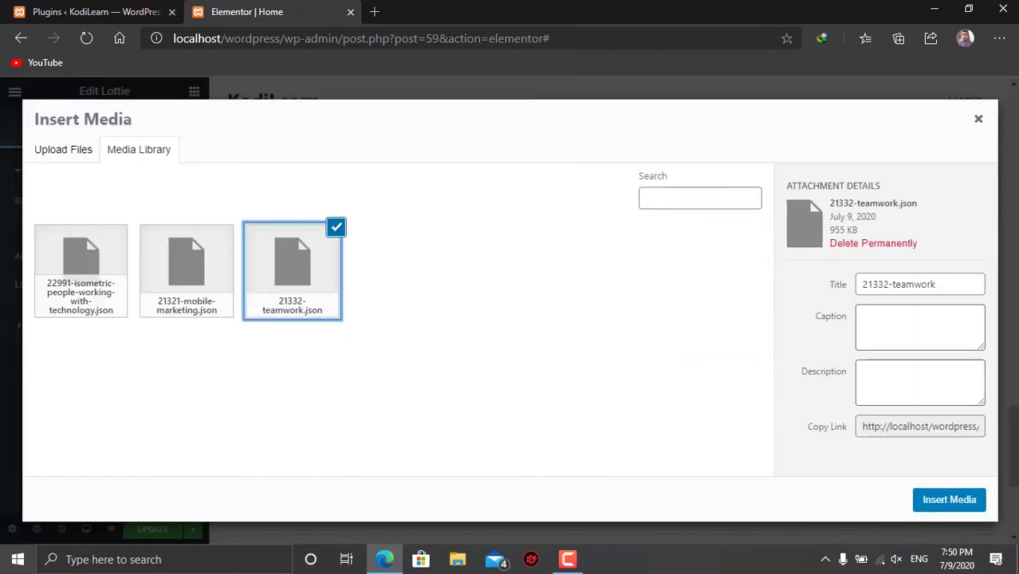
{"action": "left_click", "coordinate": [949, 500]}
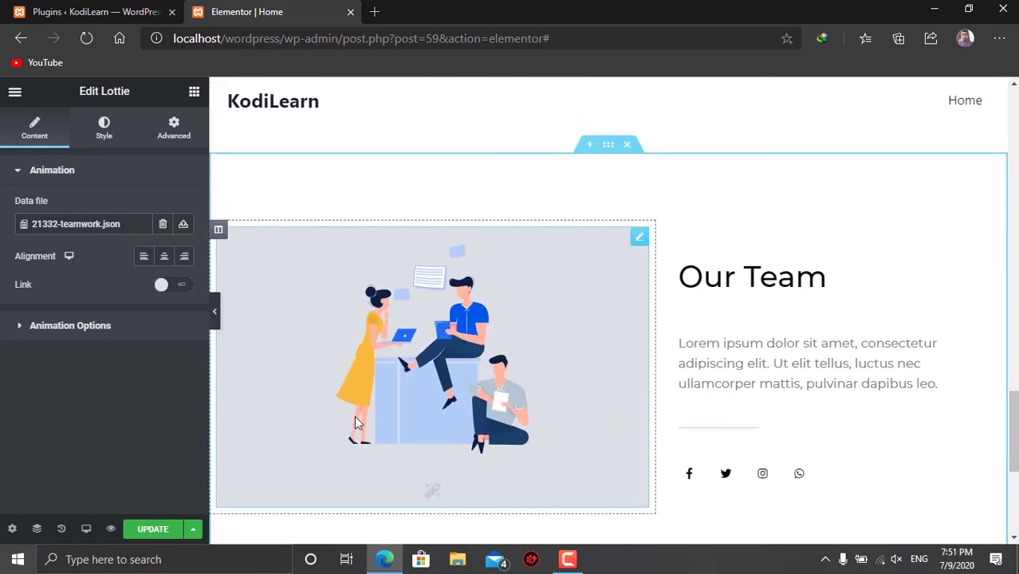
Enable looping for the Our Team Lottie animation and save the page update.
{"action": "left_click", "coordinate": [100, 335]}
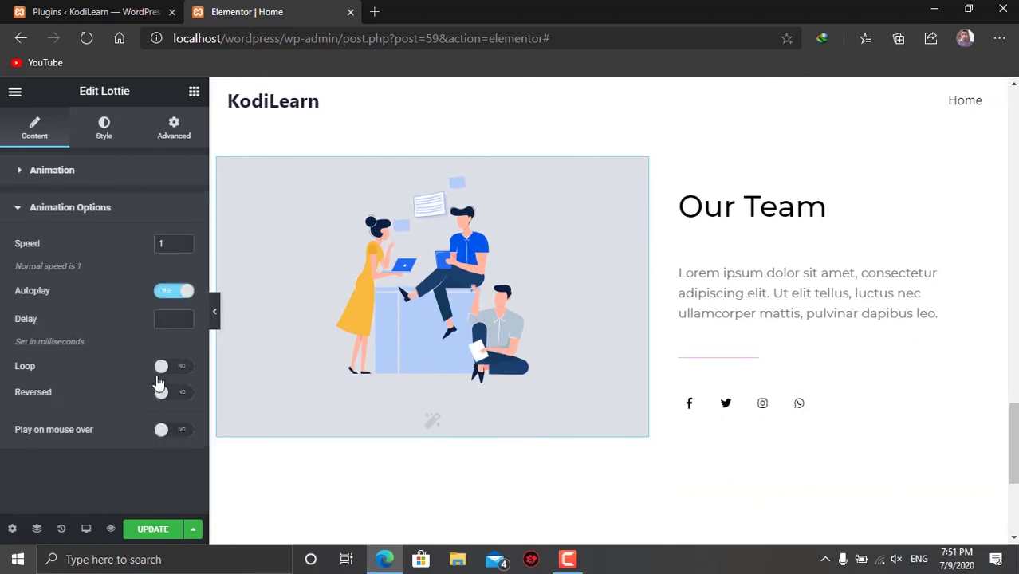
{"action": "left_click", "coordinate": [170, 367]}
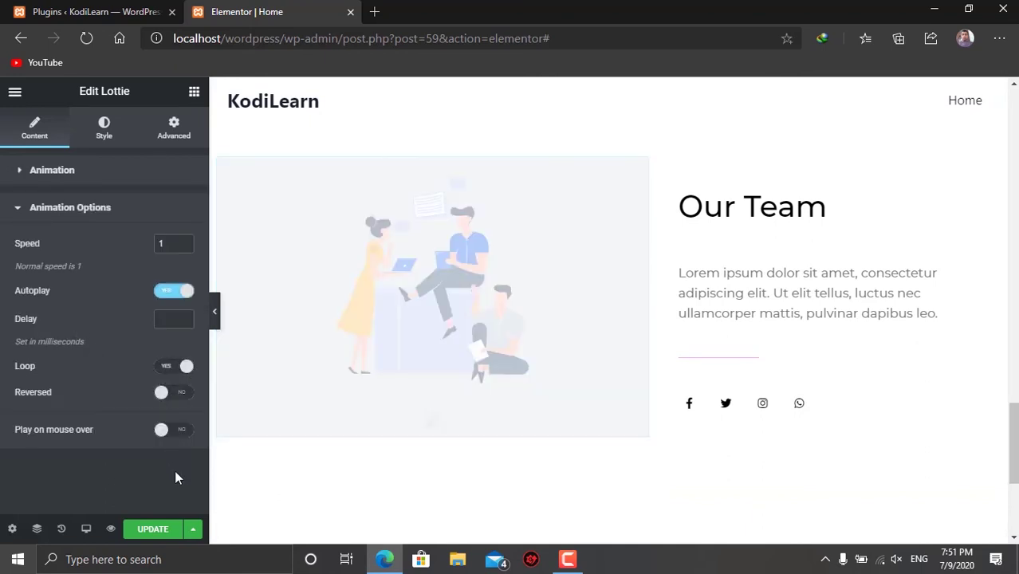
{"action": "left_click", "coordinate": [147, 534]}
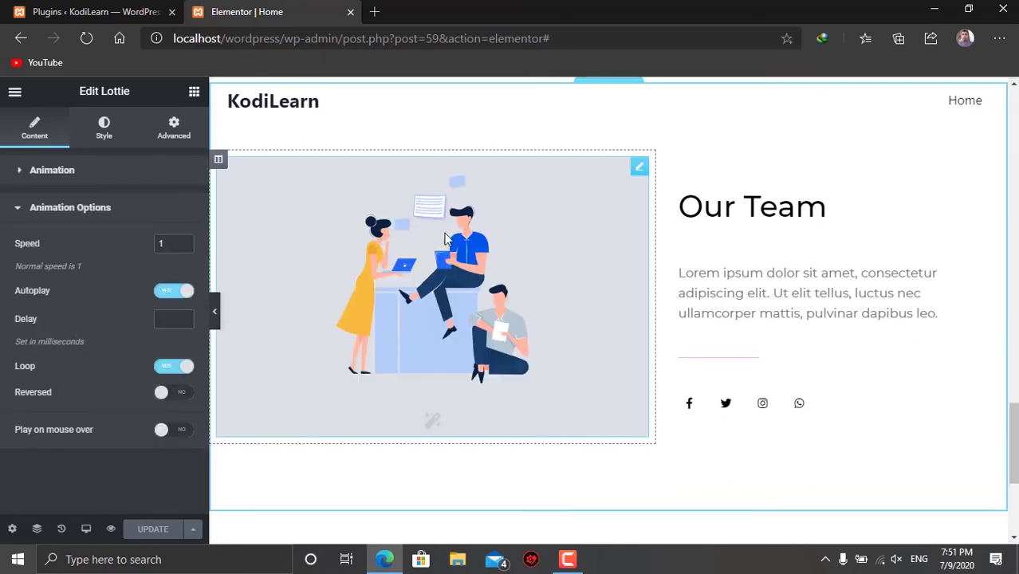
Open the published homepage at localhost/wordpress/ in place of the editor.
{"action": "left_click_drag", "start_coordinate": [588, 49], "coordinate": [431, 58]}
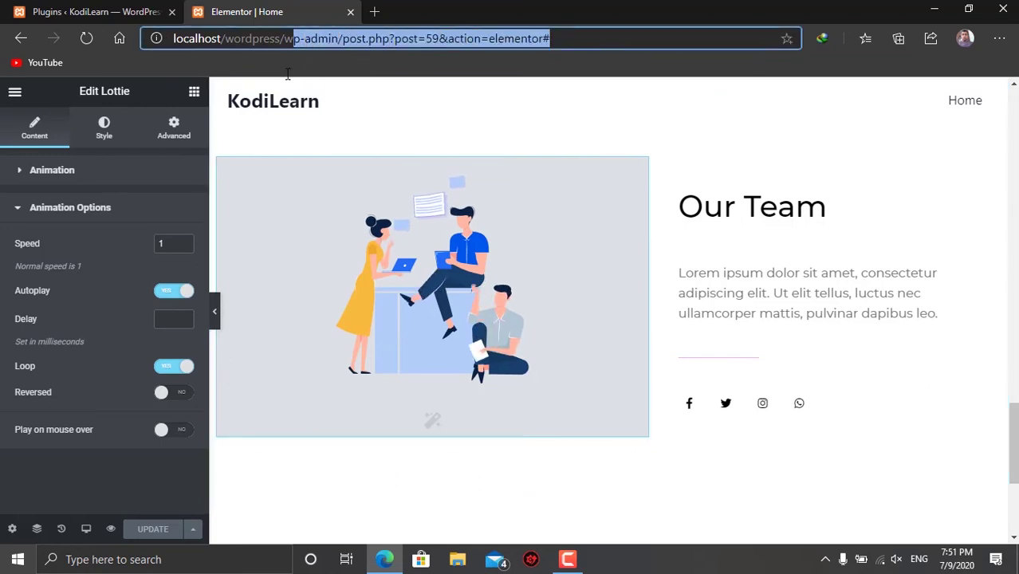
{"action": "key", "text": "BackSpace"}
{"action": "key", "text": "Return"}
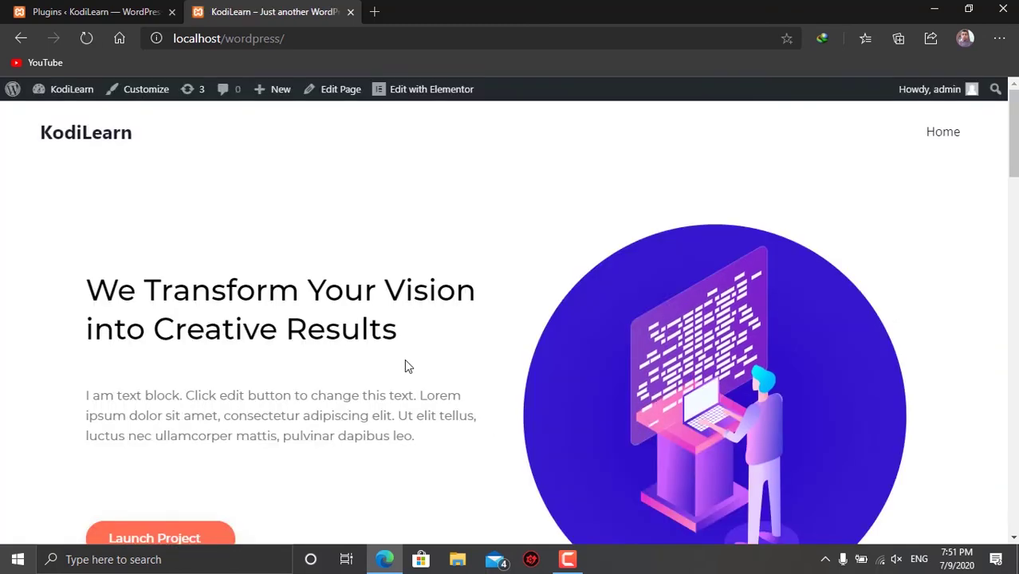
Look over the published homepage from the hero to the Our Team section, checking how the Lottie animations play.
{"action": "scroll", "coordinate": [437, 362], "scroll_direction": "down", "scroll_amount": 2}
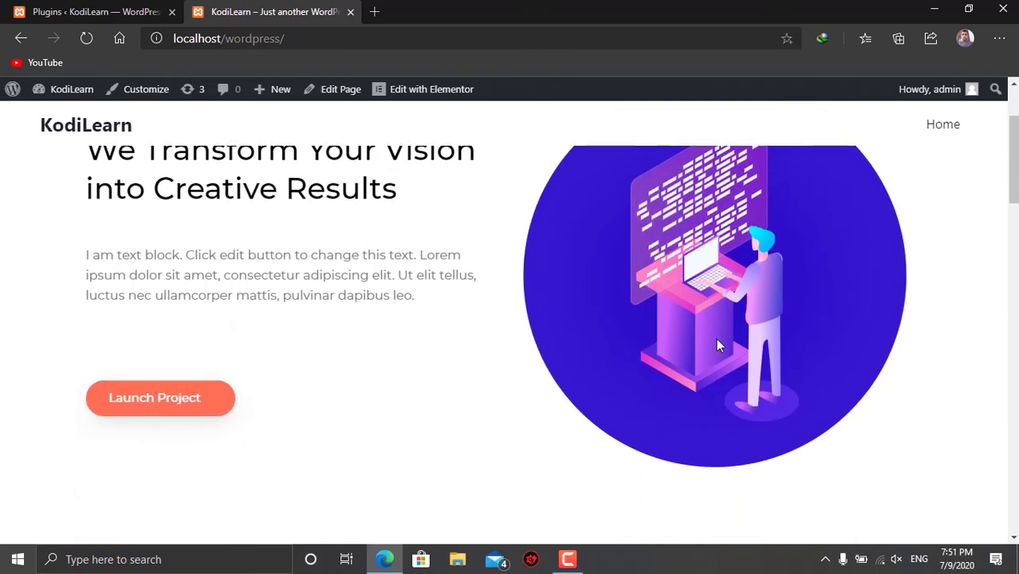
{"action": "scroll", "coordinate": [878, 399], "scroll_direction": "up", "scroll_amount": 2}
{"action": "scroll", "coordinate": [718, 383], "scroll_direction": "down", "scroll_amount": 3}
{"action": "scroll", "coordinate": [578, 353], "scroll_direction": "down", "scroll_amount": 1}
{"action": "scroll", "coordinate": [621, 330], "scroll_direction": "up", "scroll_amount": 2}
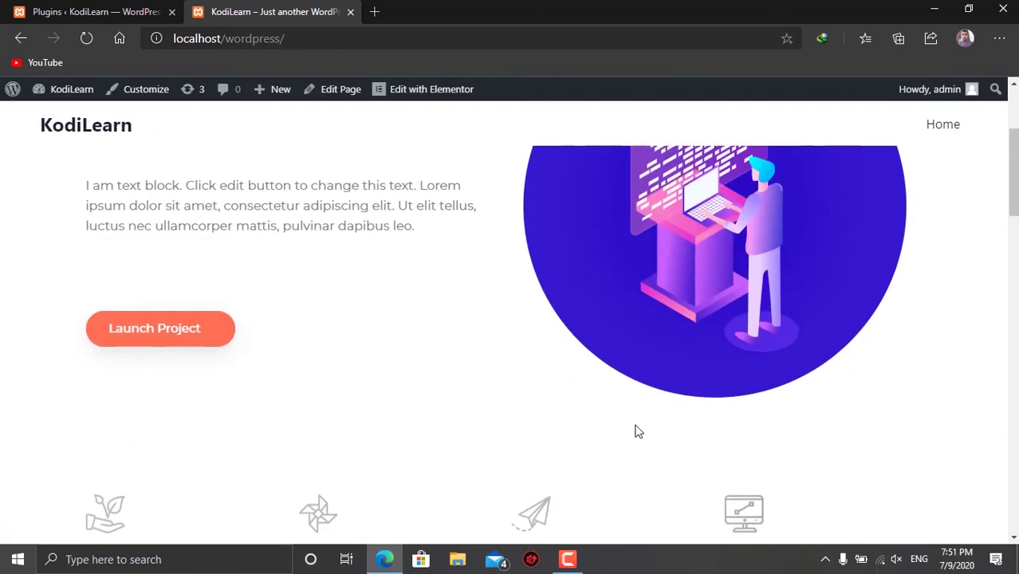
{"action": "scroll", "coordinate": [757, 191], "scroll_direction": "down", "scroll_amount": 1}
{"action": "scroll", "coordinate": [734, 245], "scroll_direction": "up", "scroll_amount": 3}
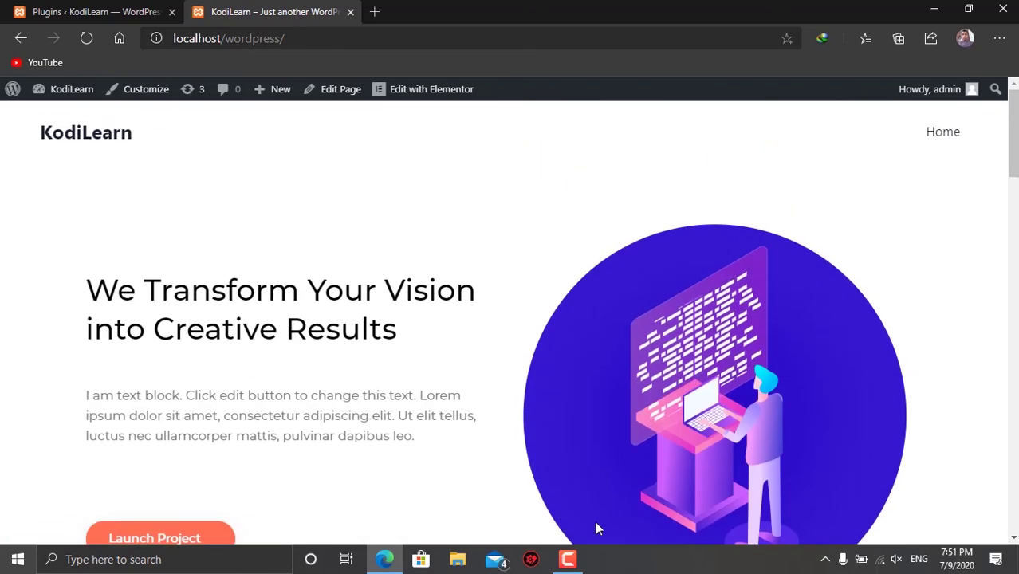
{"action": "scroll", "coordinate": [648, 296], "scroll_direction": "down", "scroll_amount": 12}
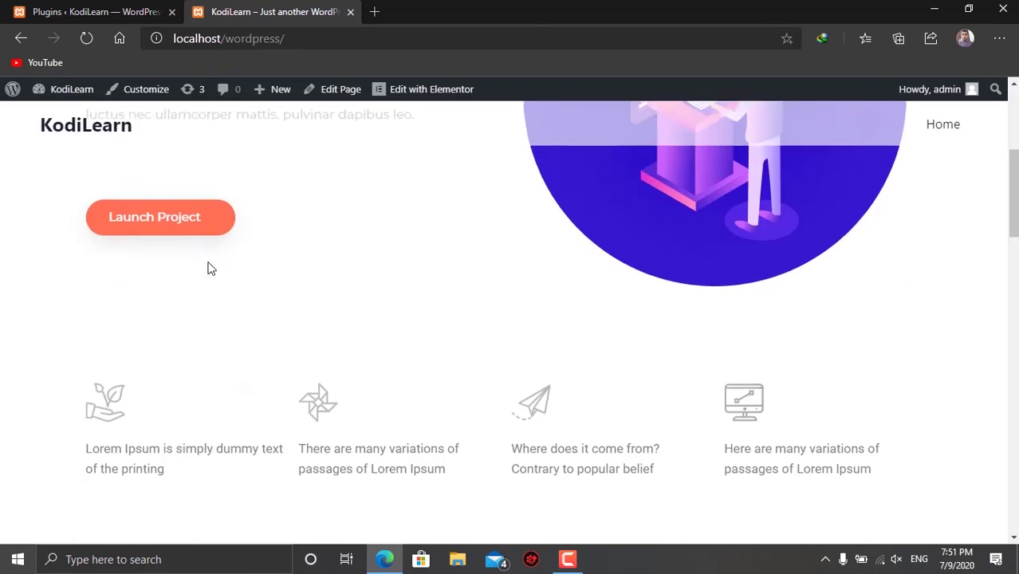
{"action": "scroll", "coordinate": [481, 335], "scroll_direction": "down", "scroll_amount": 5}
{"action": "scroll", "coordinate": [604, 346], "scroll_direction": "up", "scroll_amount": 1}
{"action": "scroll", "coordinate": [598, 357], "scroll_direction": "down", "scroll_amount": 6}
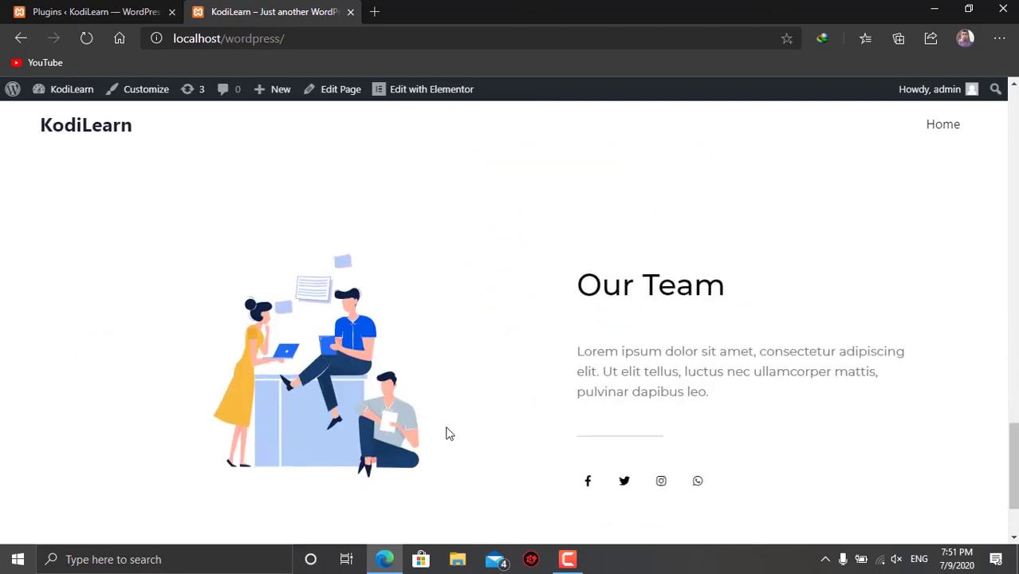
{"action": "scroll", "coordinate": [431, 431], "scroll_direction": "up", "scroll_amount": 1}
{"action": "scroll", "coordinate": [414, 382], "scroll_direction": "down", "scroll_amount": 2}
{"action": "scroll", "coordinate": [660, 389], "scroll_direction": "up", "scroll_amount": 10}
{"action": "scroll", "coordinate": [773, 352], "scroll_direction": "up", "scroll_amount": 5}
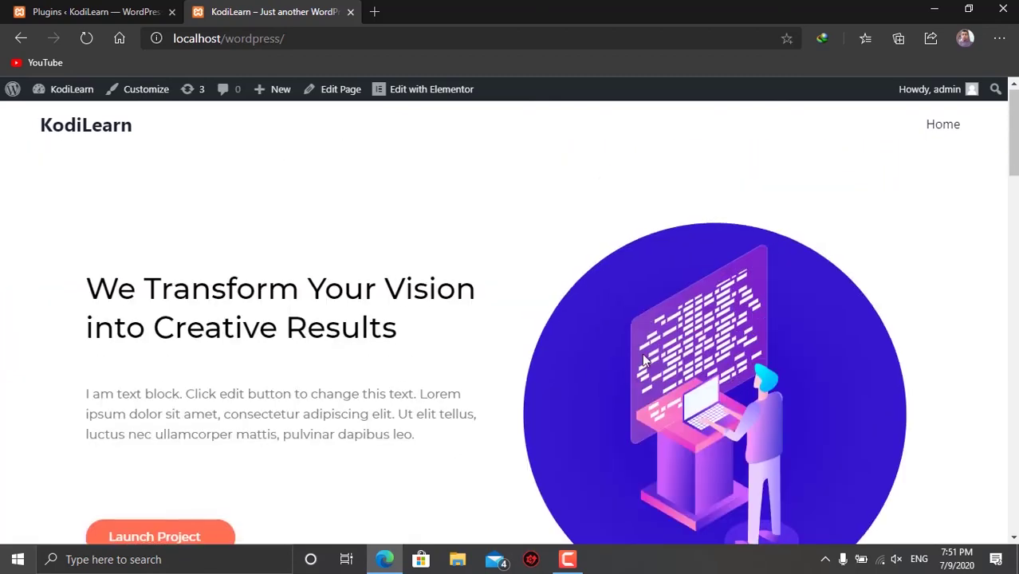
Go through the published homepage once more, examining the Applications and Our Team animations at a slow pace.
{"action": "middle_click", "coordinate": [998, 140]}
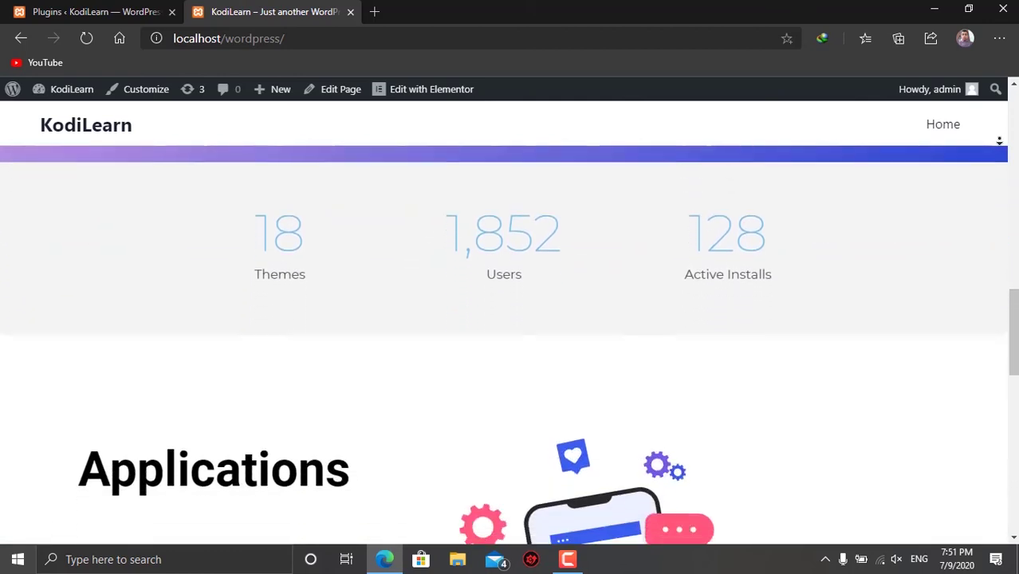
{"action": "scroll", "coordinate": [999, 141], "scroll_direction": "down", "scroll_amount": 3}
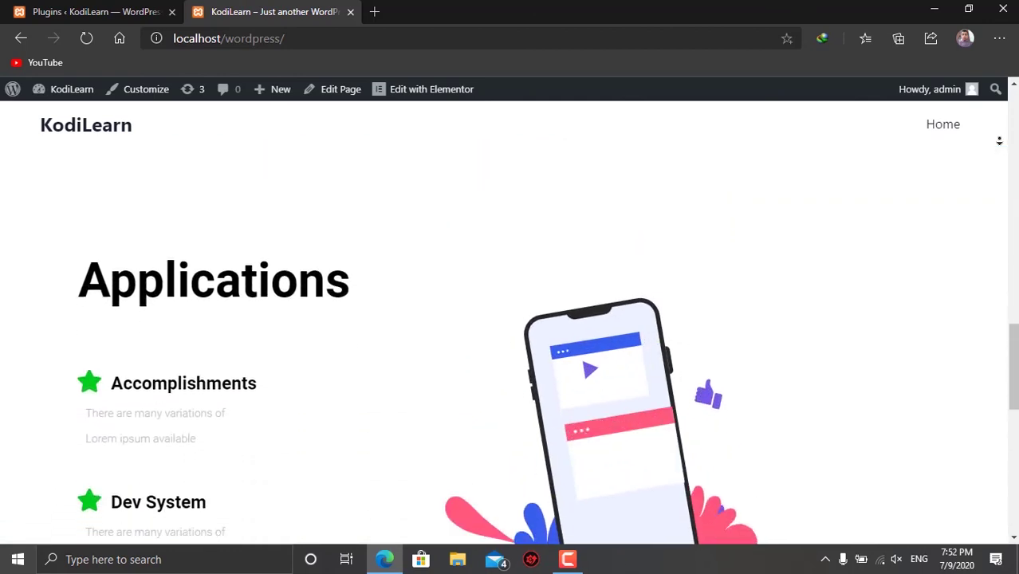
{"action": "scroll", "coordinate": [999, 141], "scroll_direction": "down", "scroll_amount": 3}
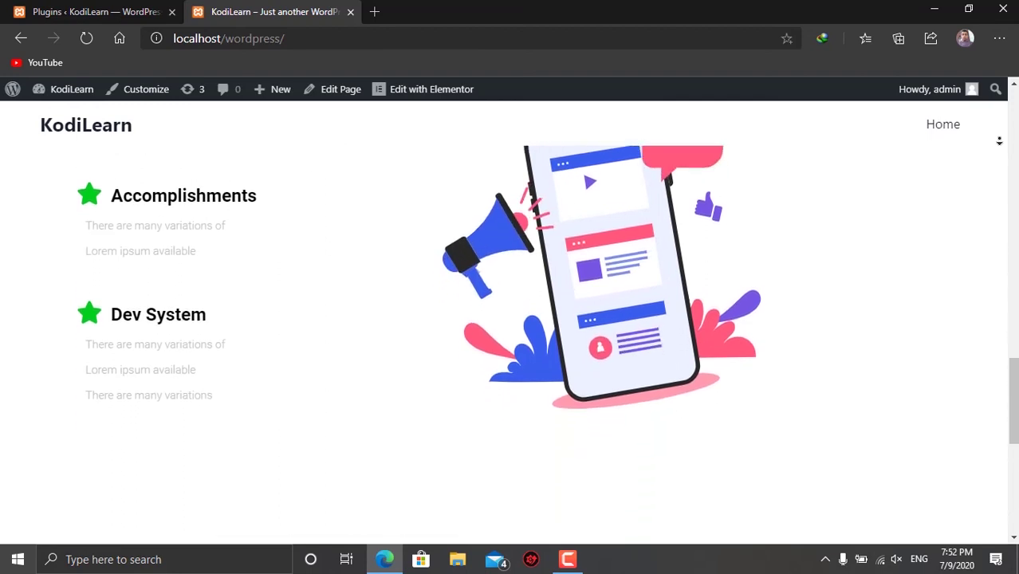
{"action": "scroll", "coordinate": [999, 140], "scroll_direction": "down", "scroll_amount": 3}
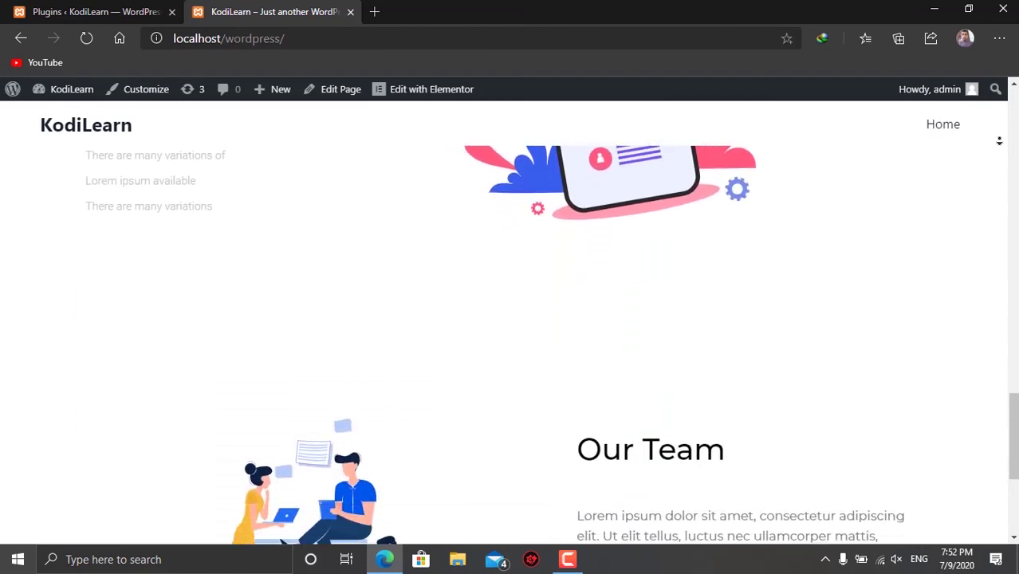
{"action": "scroll", "coordinate": [999, 140], "scroll_direction": "down", "scroll_amount": 2}
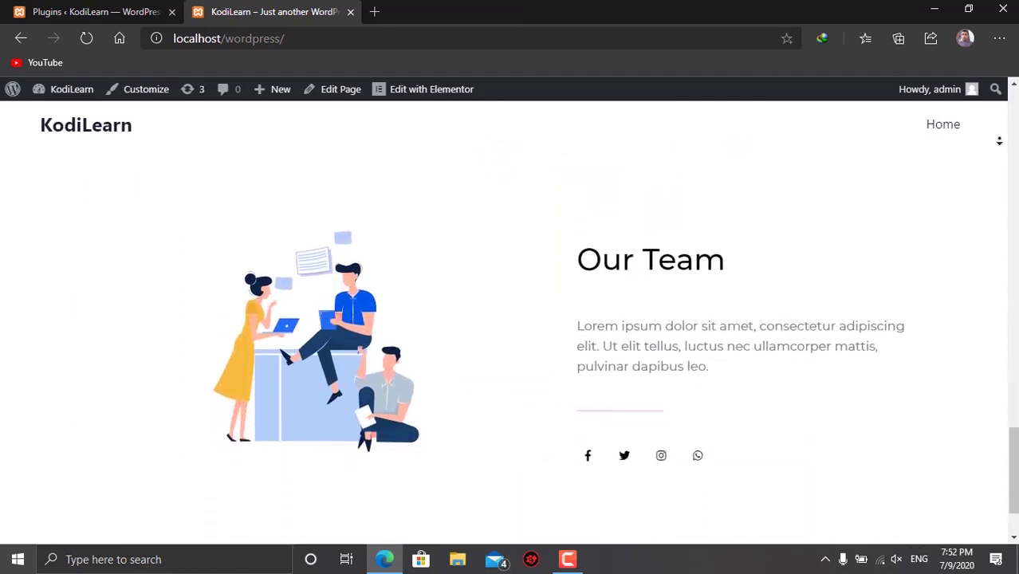